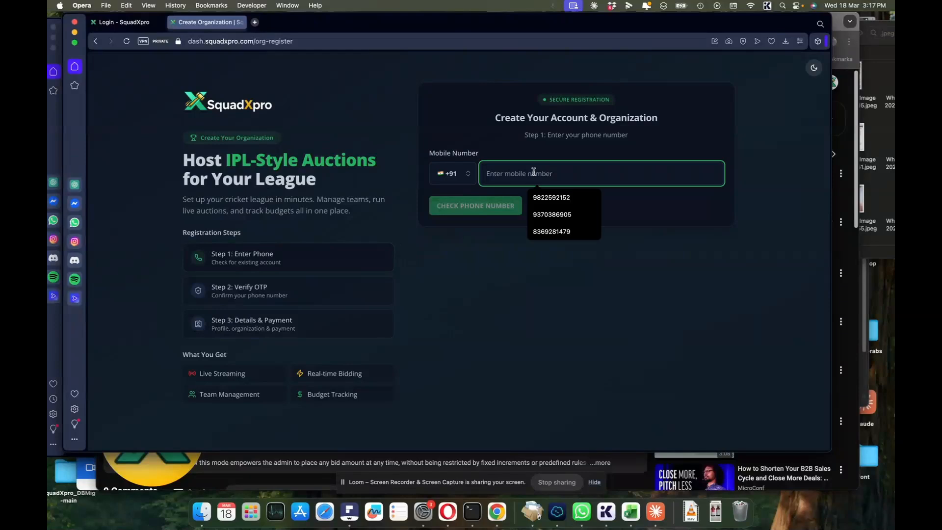
# - Enter the mobile number, confirm it is new, and request a one-time verification code
pyautogui.write('222333')
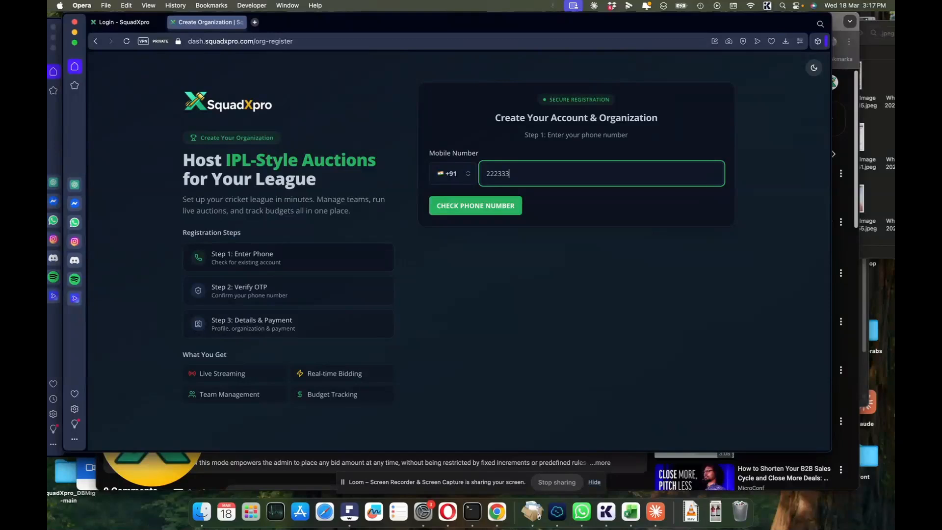
pyautogui.write('444')
pyautogui.click(516, 206)
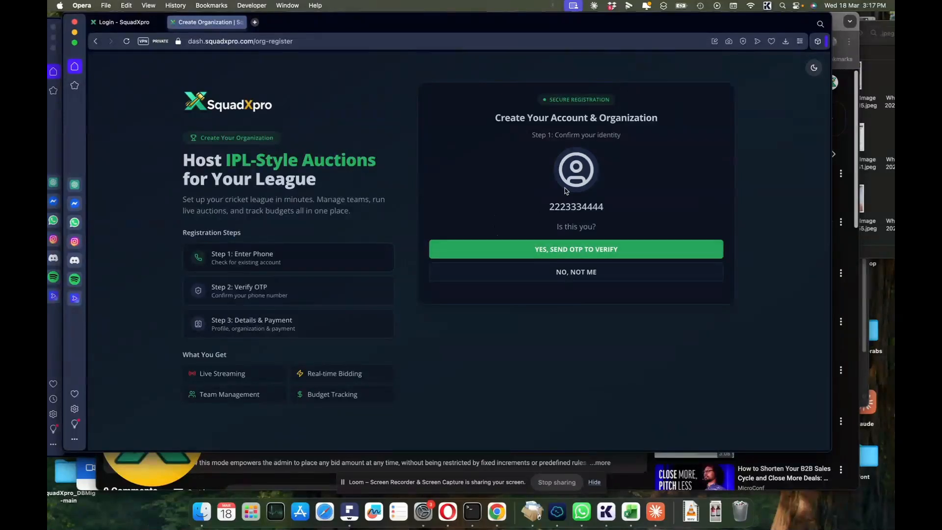
pyautogui.click(506, 252)
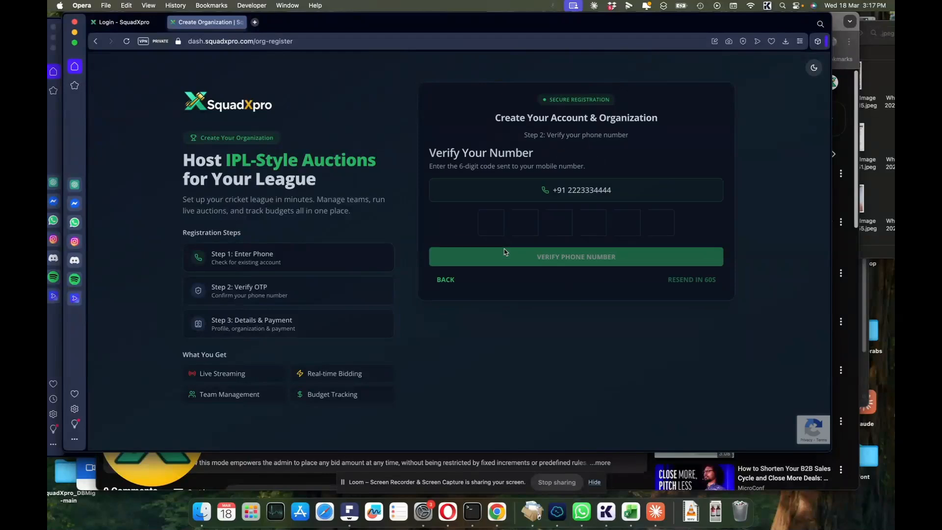
# - Enter the 6-digit one-time code to verify the phone number
pyautogui.click(490, 222)
pyautogui.write('123456')
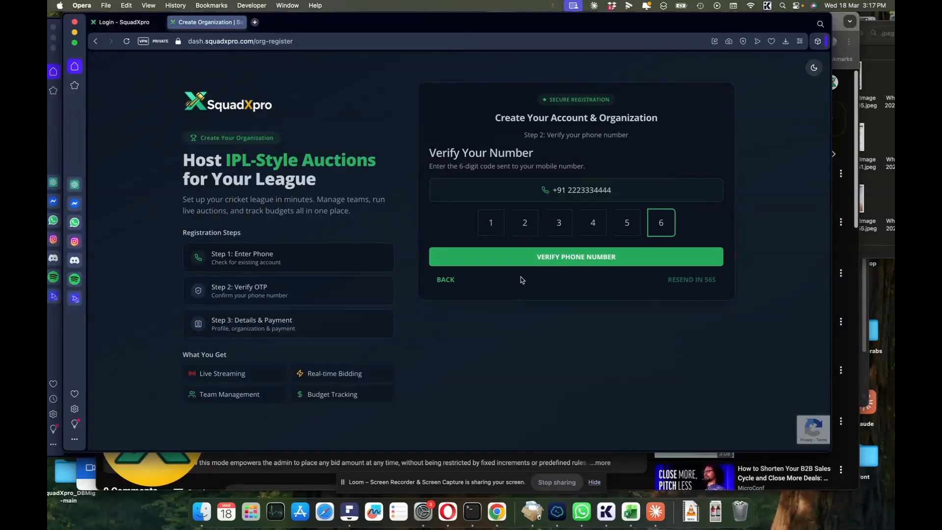
pyautogui.click(516, 260)
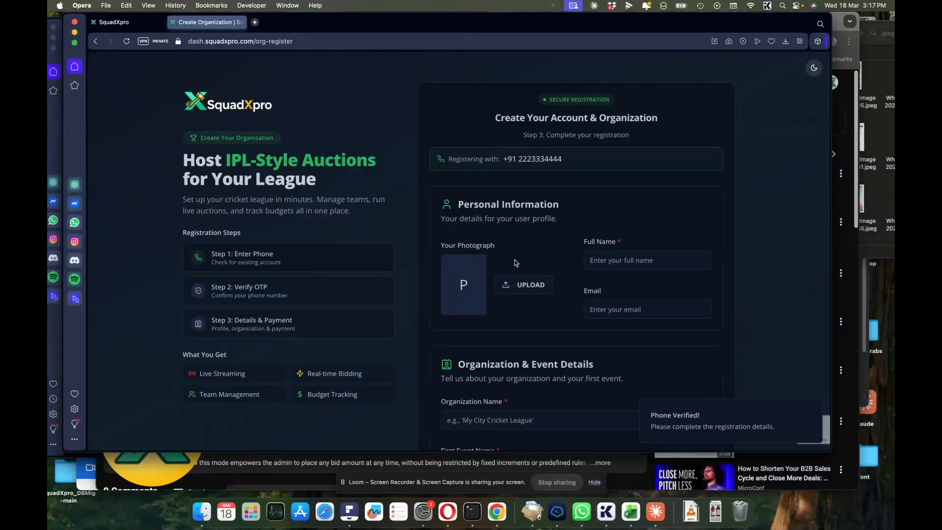
# - Fill in the account holder's full name and e-mail address
pyautogui.click(617, 261)
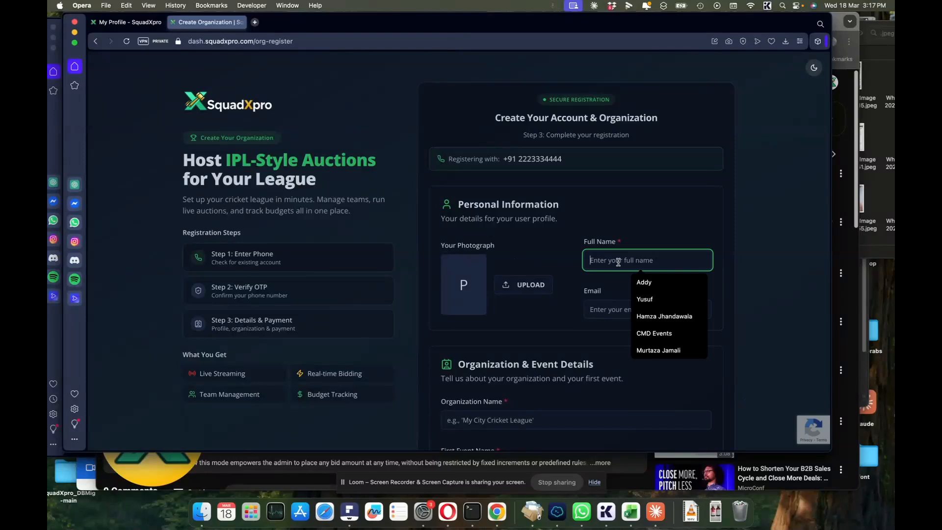
pyautogui.write('Jo')
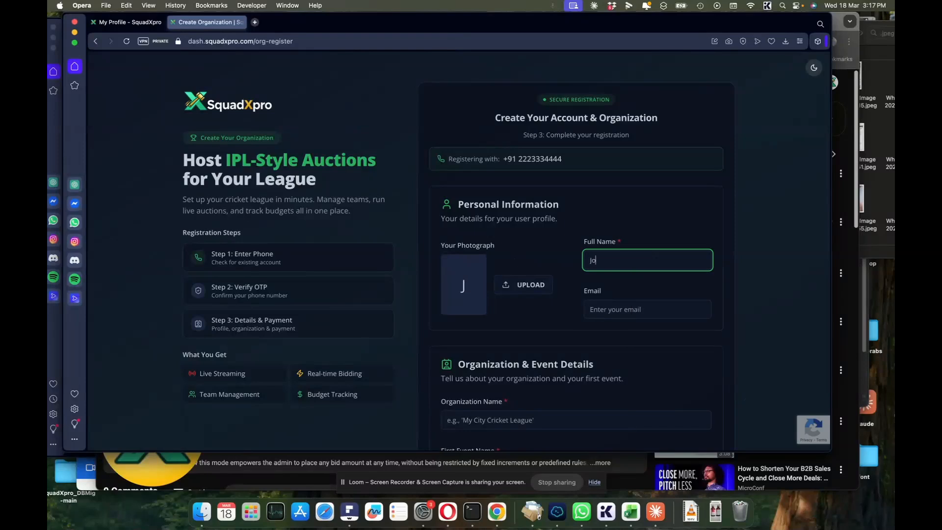
pyautogui.write('hn Doe')
pyautogui.scroll(-3, 548, 331)
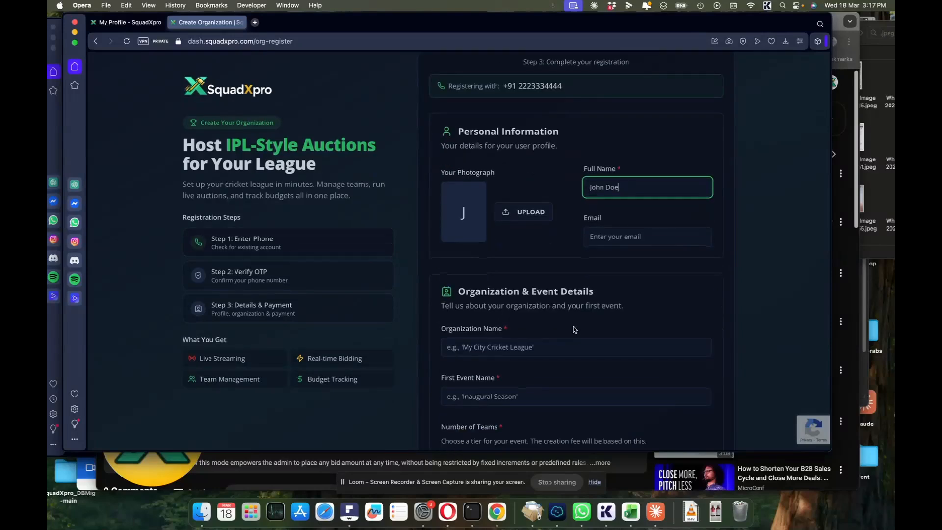
pyautogui.press('Tab')
pyautogui.write('Joh')
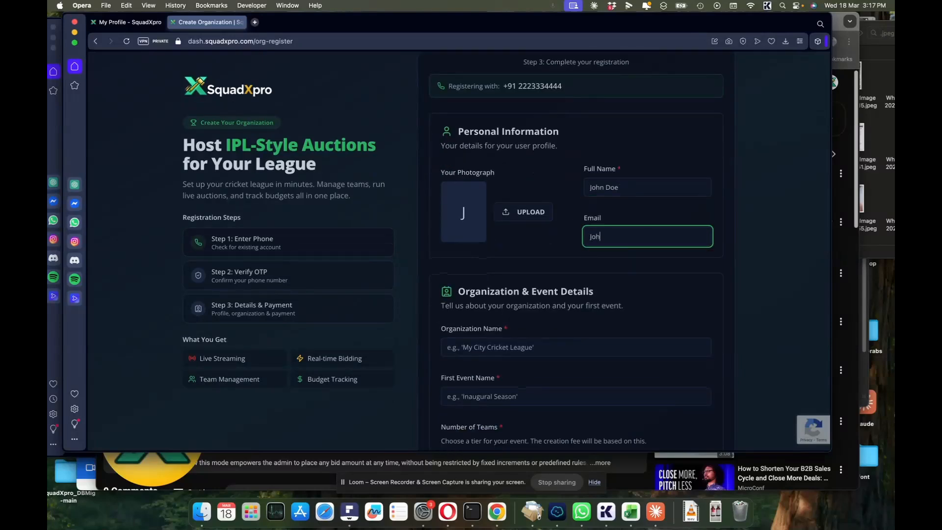
pyautogui.write('n@doe.com')
pyautogui.scroll(-3, 482, 270)
# - Enter the organisation name and 'John Event' as the first event name
pyautogui.click(482, 271)
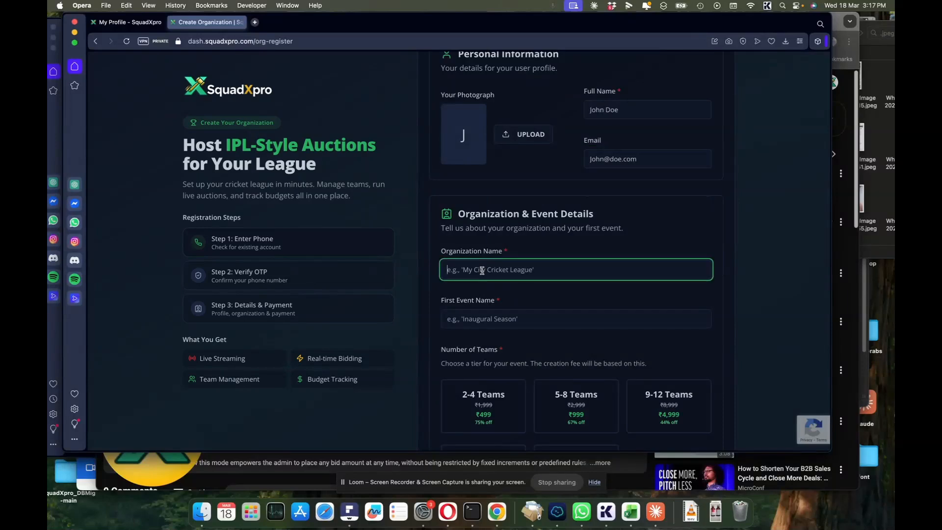
pyautogui.write('Jog')
pyautogui.write(' Org')
pyautogui.click(466, 311)
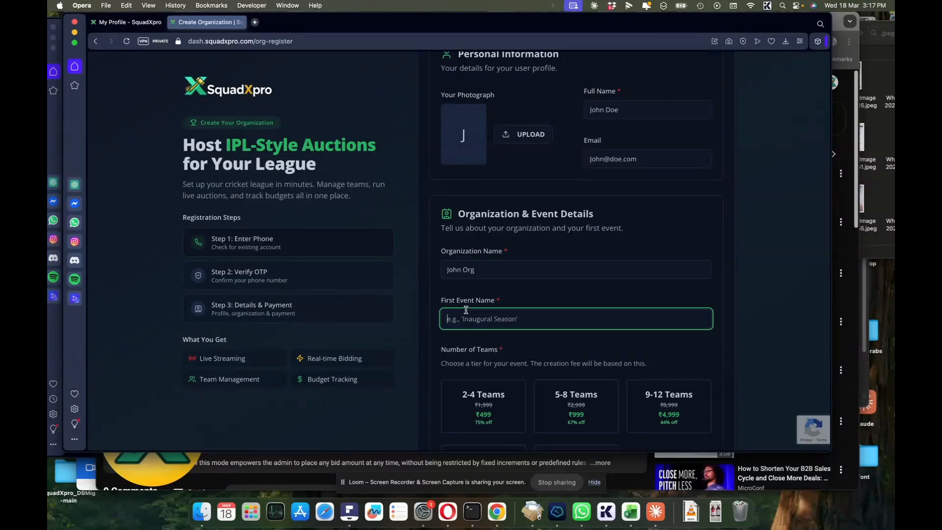
pyautogui.write('John Event')
pyautogui.scroll(-3, 474, 343)
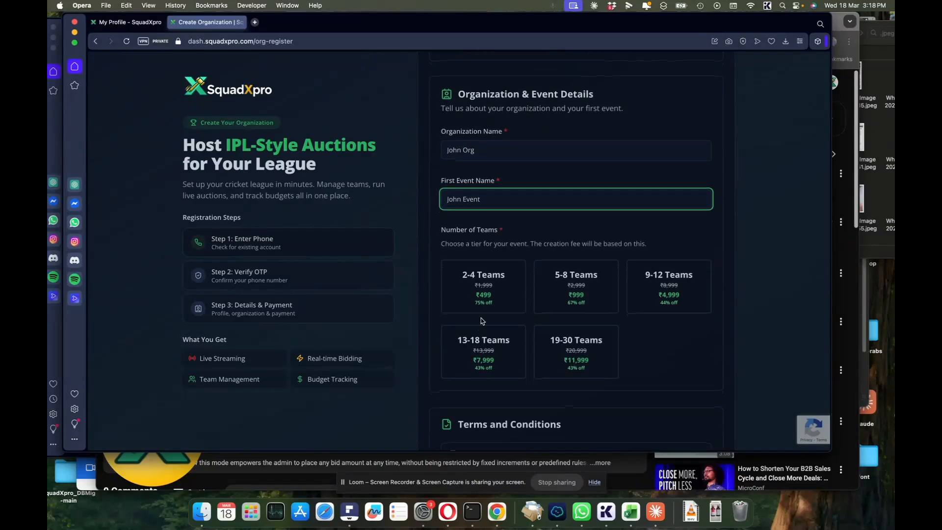
# - Choose the 2-4 Teams registration tier and begin entering a coupon code
pyautogui.scroll(-2, 483, 289)
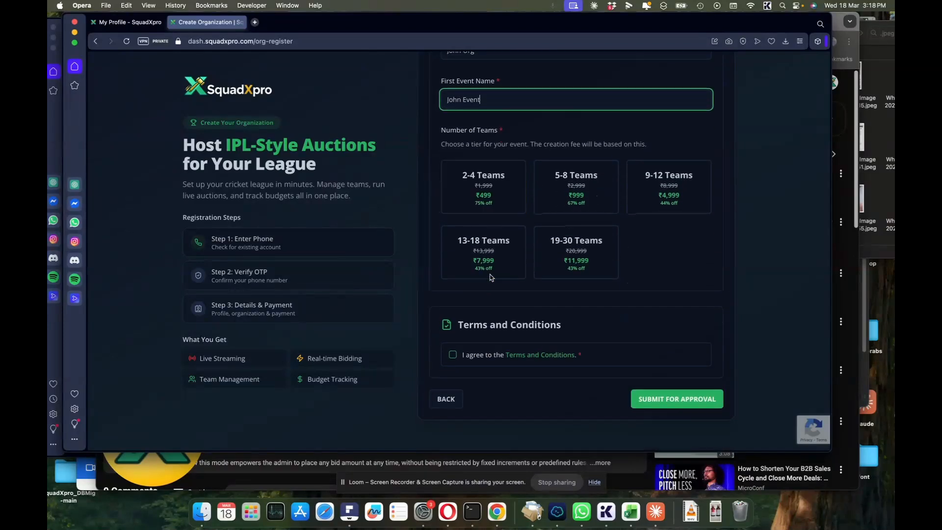
pyautogui.click(496, 185)
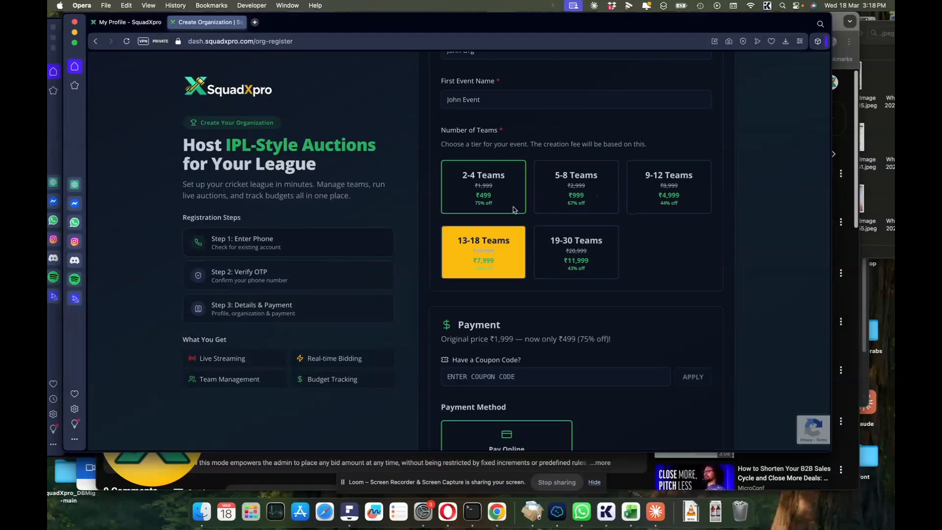
pyautogui.scroll(-6, 516, 361)
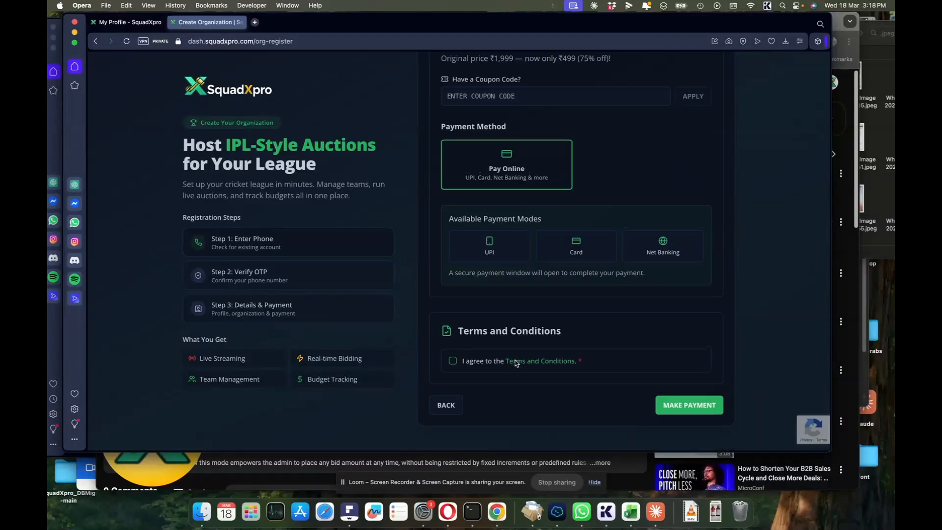
pyautogui.scroll(1, 516, 363)
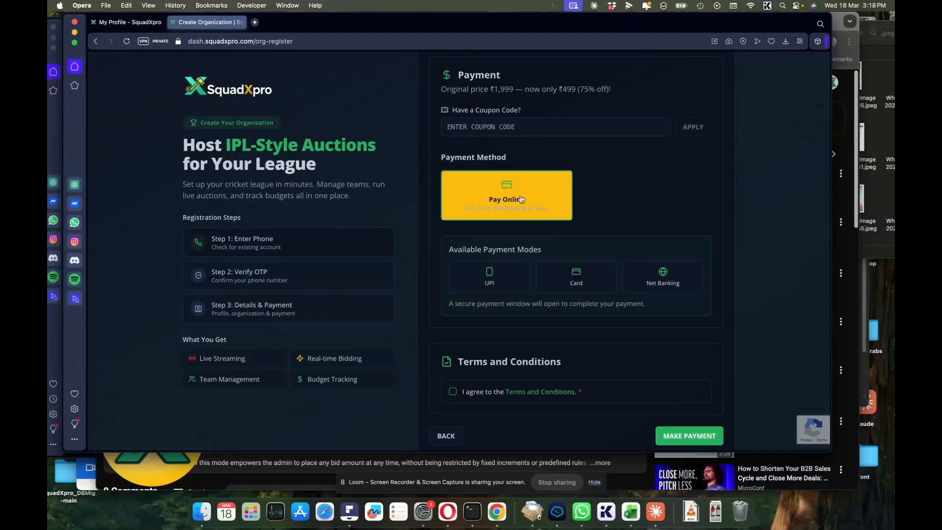
pyautogui.scroll(1, 579, 191)
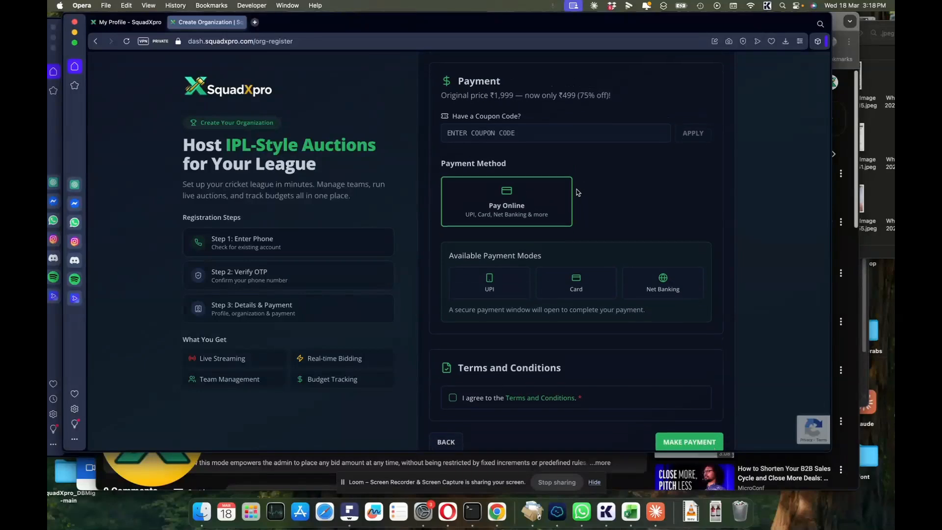
pyautogui.scroll(-1, 545, 202)
pyautogui.click(530, 118)
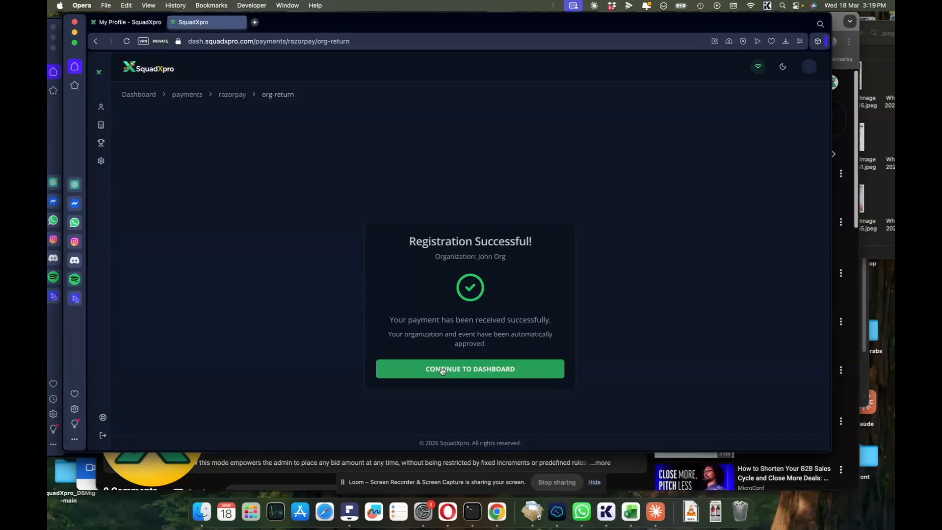
# - Continue to the dashboard and switch to the Event Organiser view
pyautogui.click(443, 370)
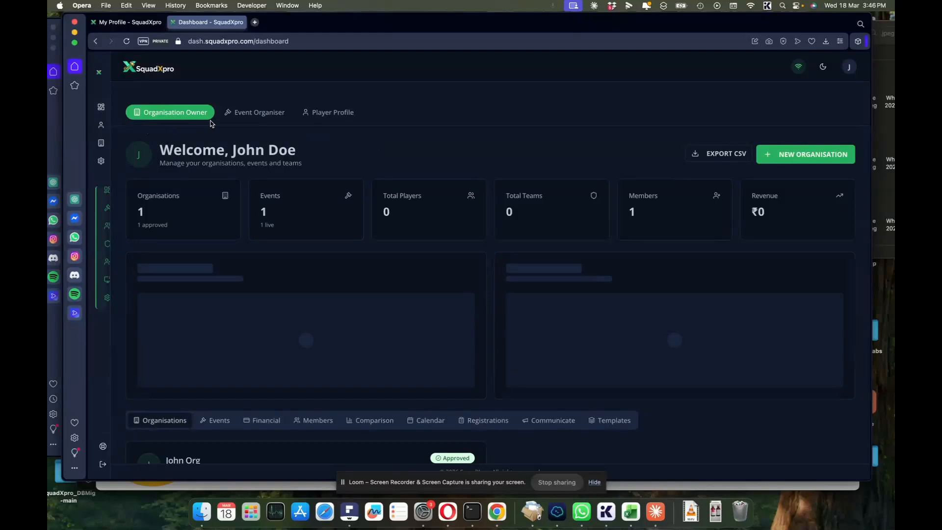
pyautogui.click(248, 114)
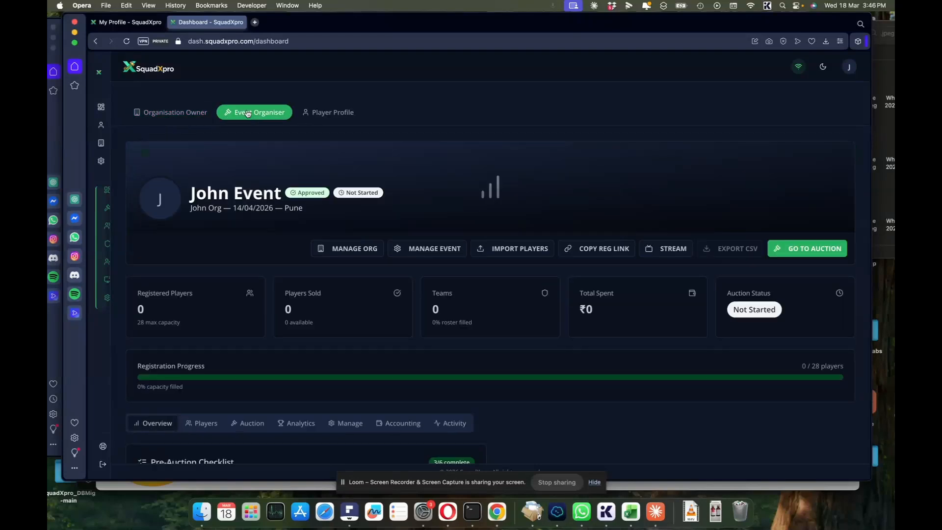
pyautogui.click(334, 114)
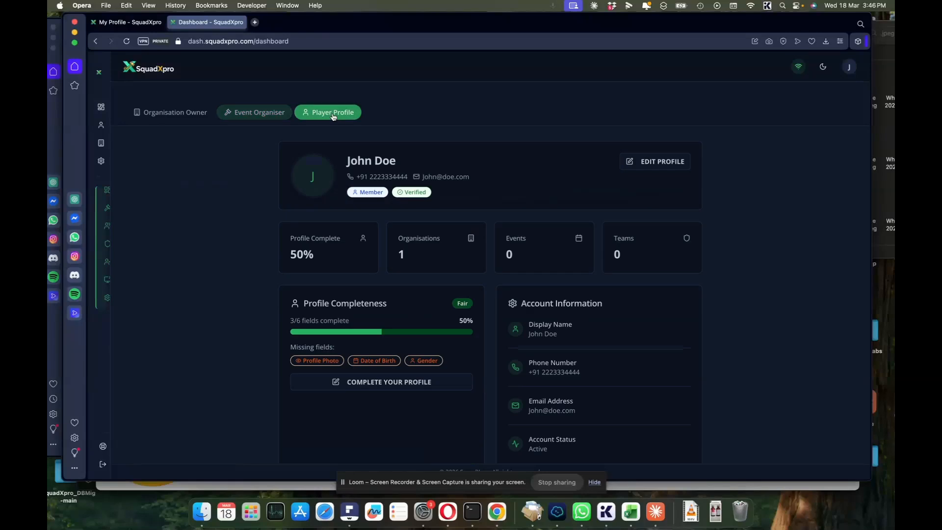
pyautogui.click(273, 114)
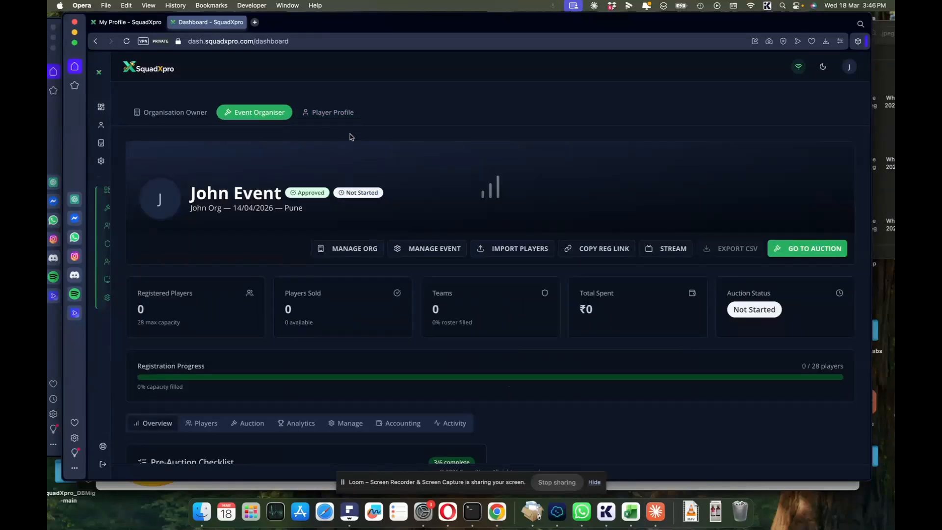
# - Open John Event's Event Settings and bring up its Edit Event details
pyautogui.click(417, 250)
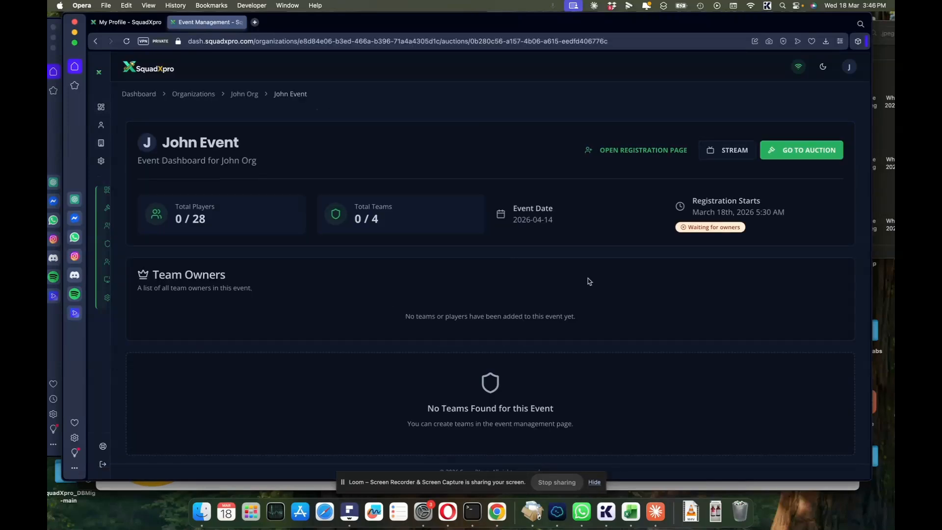
pyautogui.scroll(-5, 589, 281)
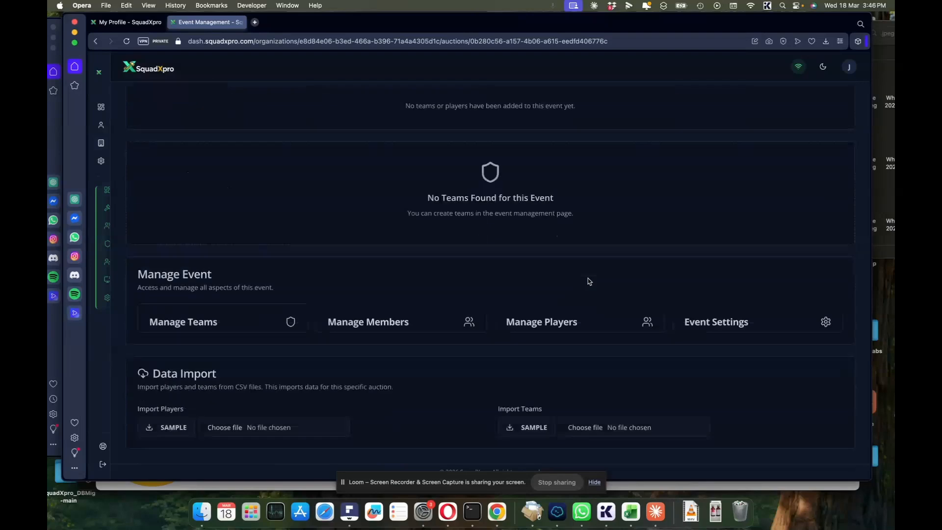
pyautogui.click(718, 328)
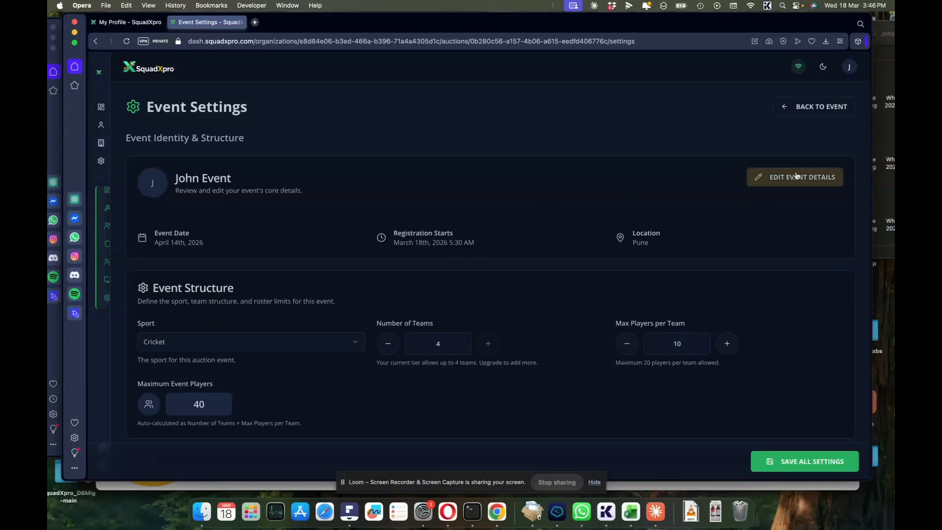
pyautogui.click(796, 177)
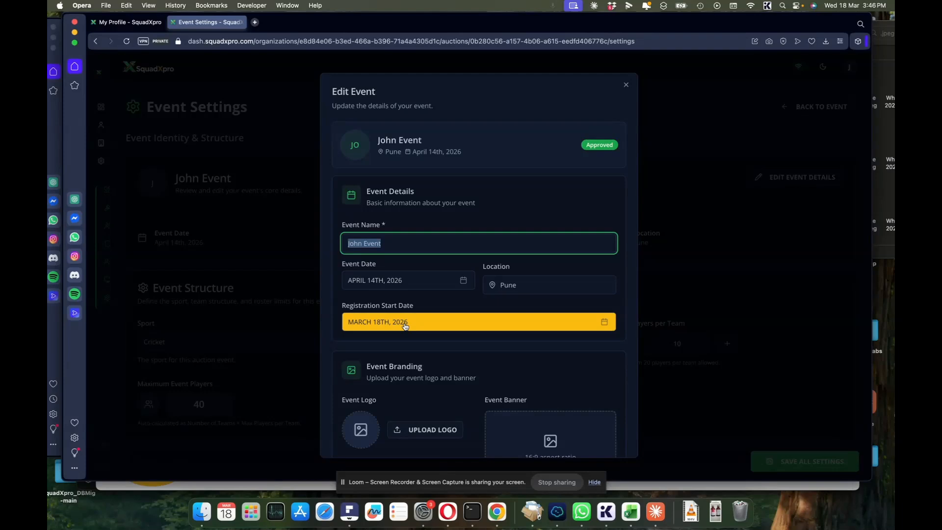
# - Upload the IPL image as the event logo, cropping a circle around the badge
pyautogui.scroll(-3, 406, 327)
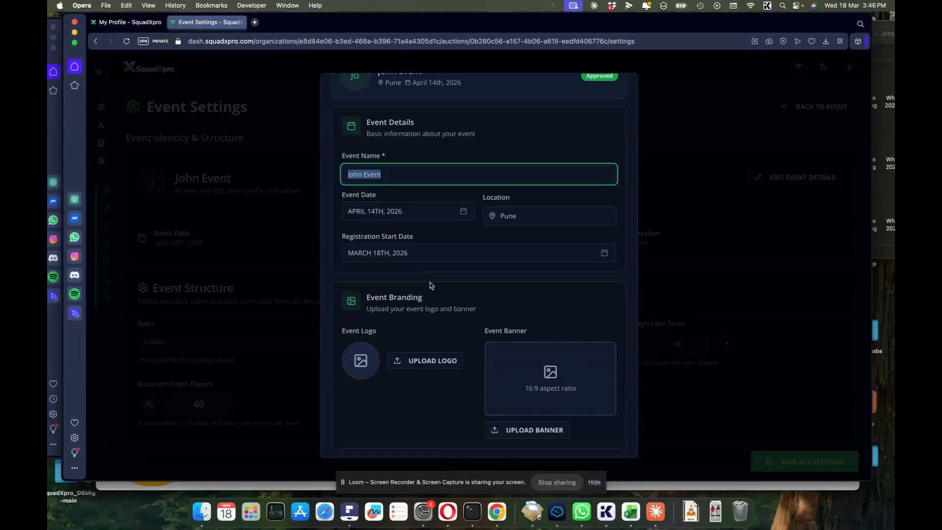
pyautogui.scroll(-3, 431, 285)
pyautogui.click(420, 291)
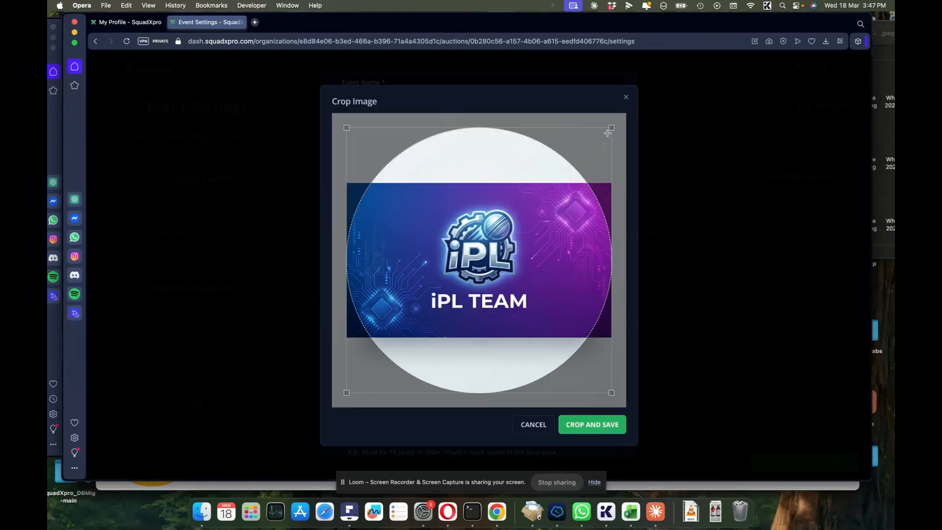
pyautogui.moveTo(611, 128); pyautogui.dragTo(461, 348)
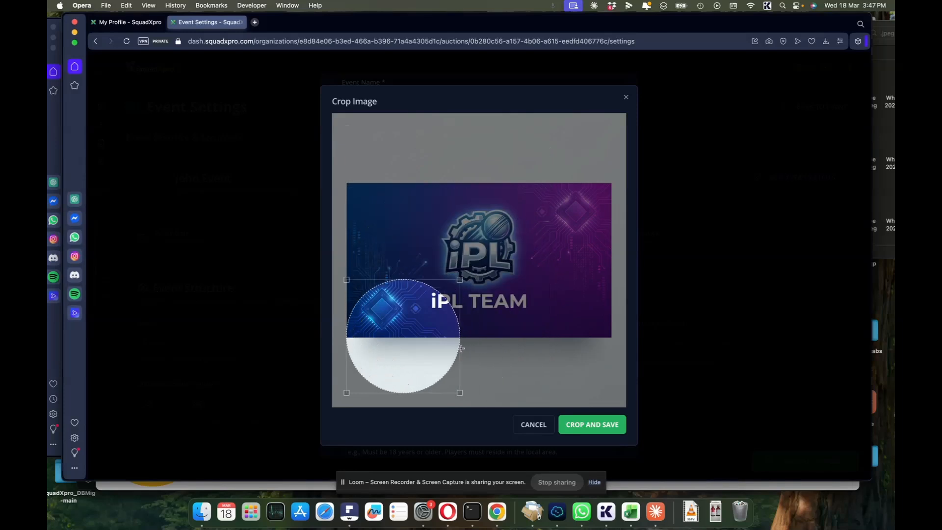
pyautogui.moveTo(385, 354); pyautogui.dragTo(462, 262)
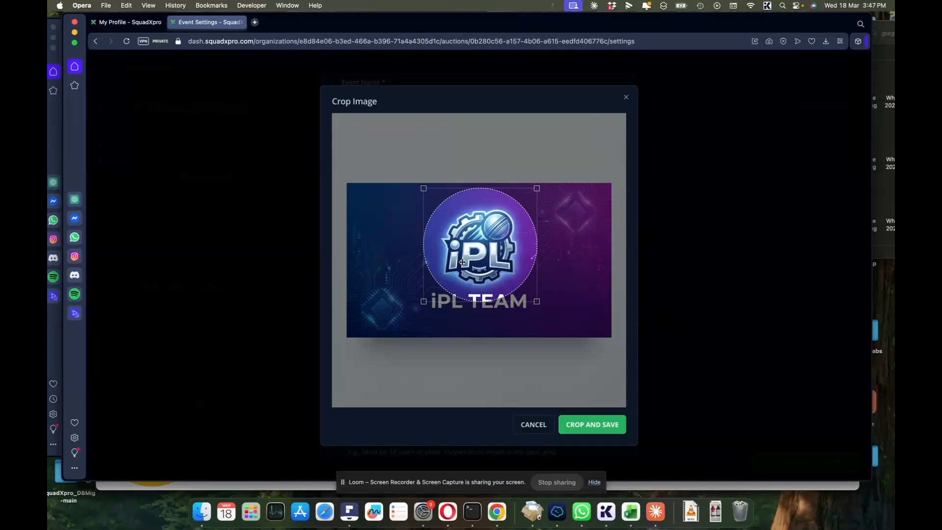
pyautogui.click(587, 426)
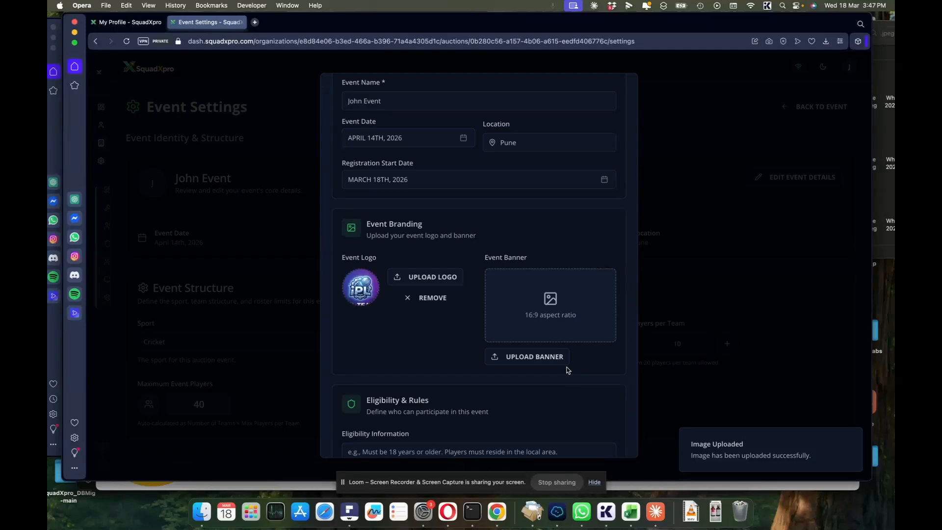
# - Set the stadium image as the event banner and save the event changes
pyautogui.click(533, 357)
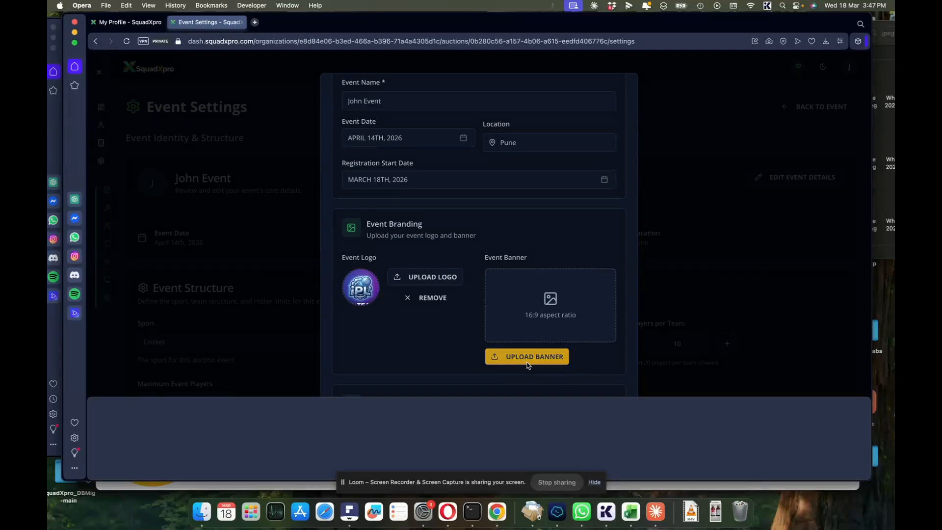
pyautogui.click(132, 432)
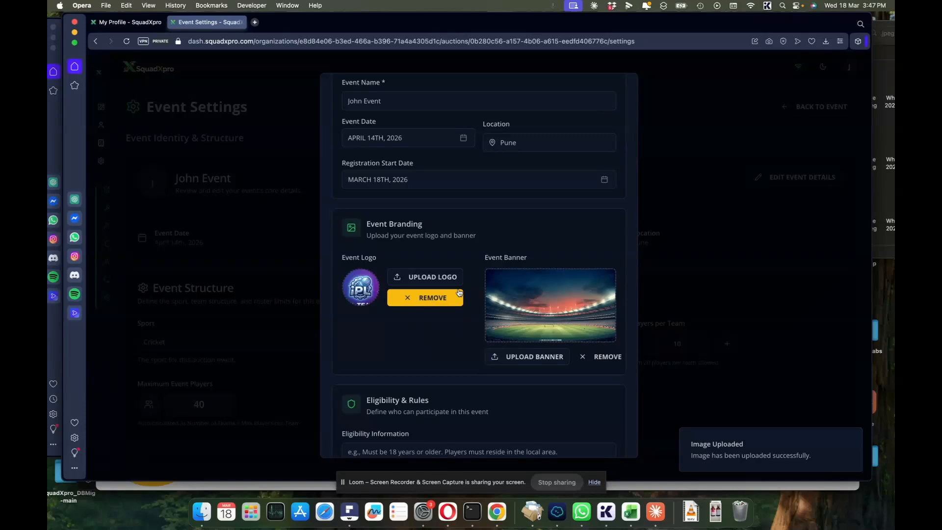
pyautogui.scroll(-3, 454, 333)
pyautogui.scroll(-3, 453, 332)
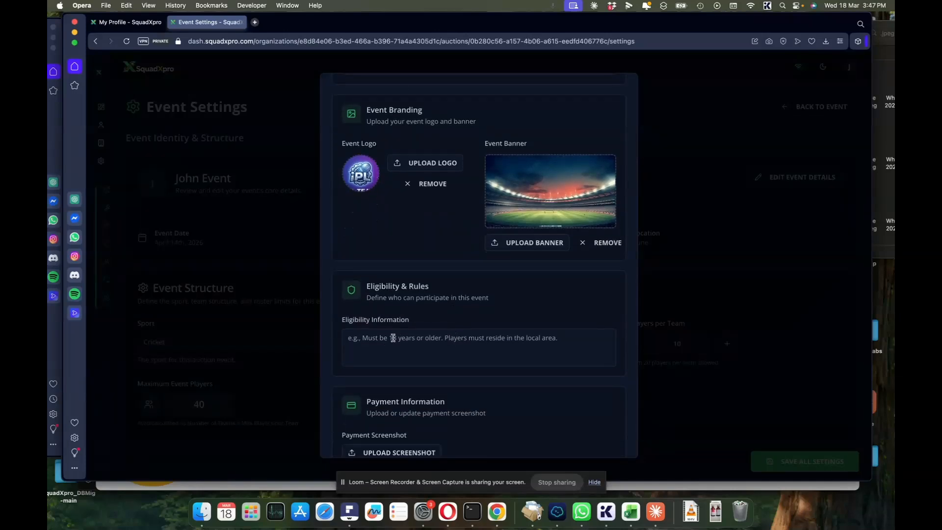
pyautogui.scroll(-1, 384, 347)
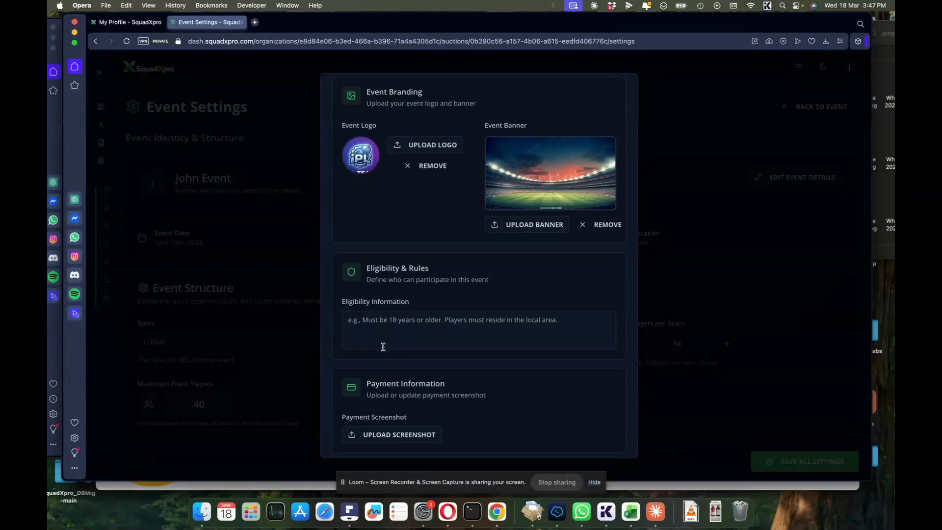
pyautogui.scroll(-2, 383, 325)
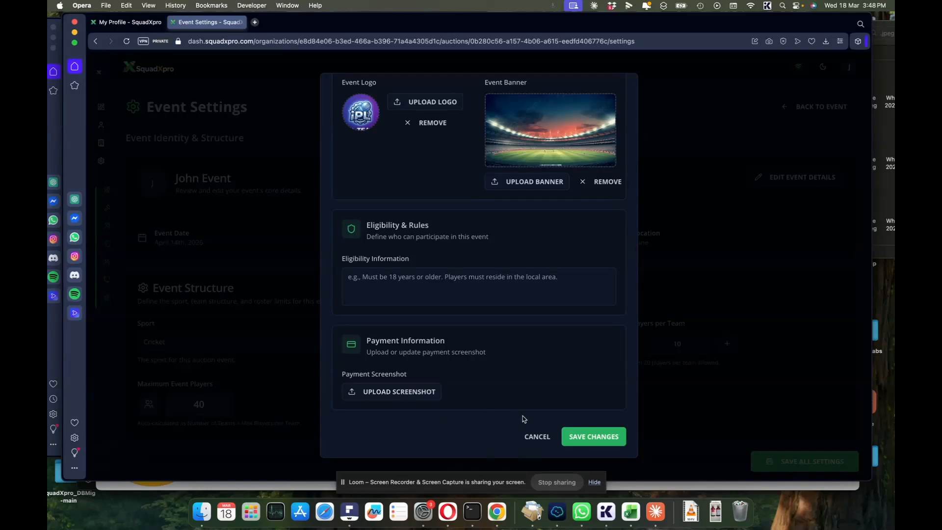
pyautogui.click(600, 438)
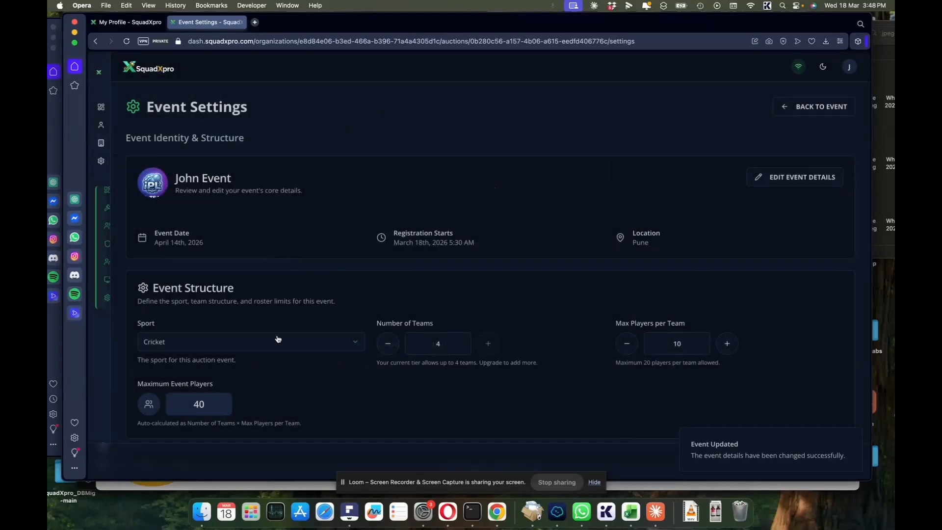
# - Keep 4 teams and raise Max Players per Team to 12, giving 48 event players
pyautogui.scroll(-2, 277, 329)
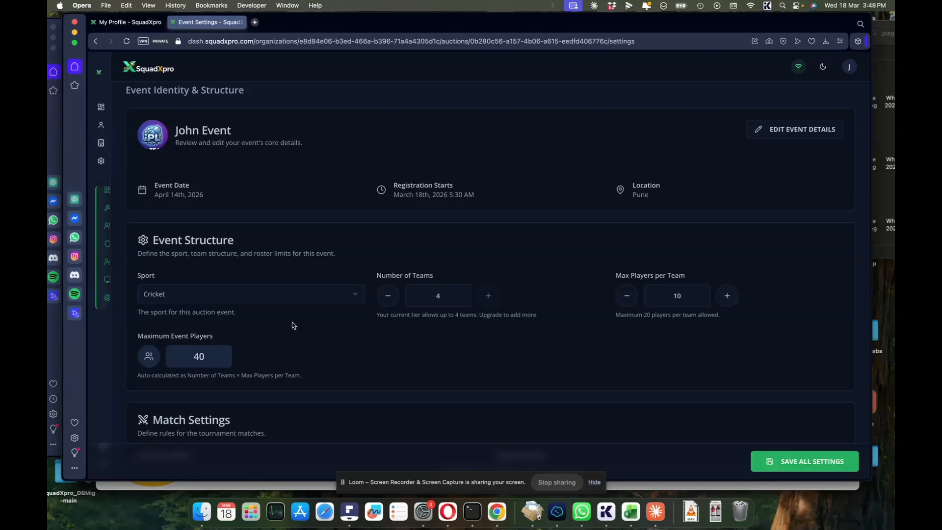
pyautogui.scroll(-1, 287, 347)
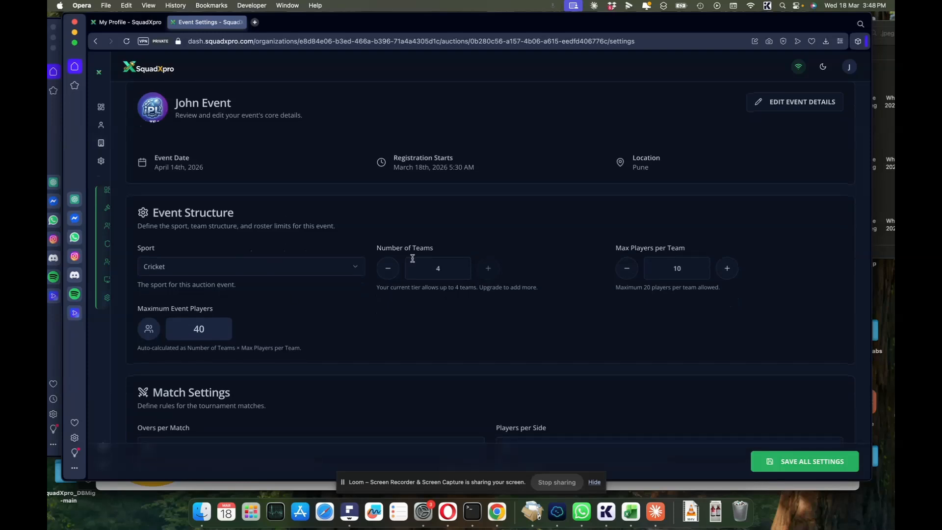
pyautogui.tripleClick(492, 273)
pyautogui.click(386, 271)
pyautogui.click(493, 271)
pyautogui.click(726, 272)
pyautogui.click(727, 272)
pyautogui.scroll(-3, 558, 326)
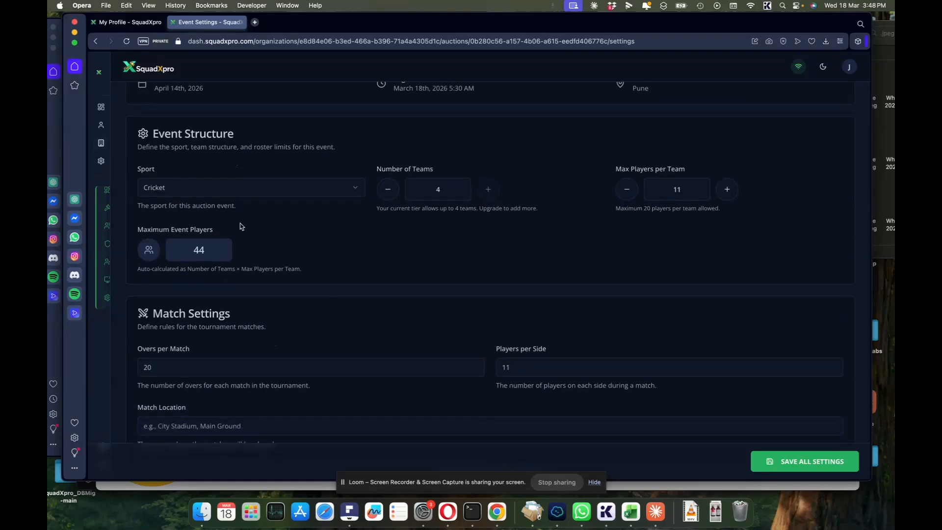
pyautogui.click(728, 190)
pyautogui.scroll(-2, 279, 272)
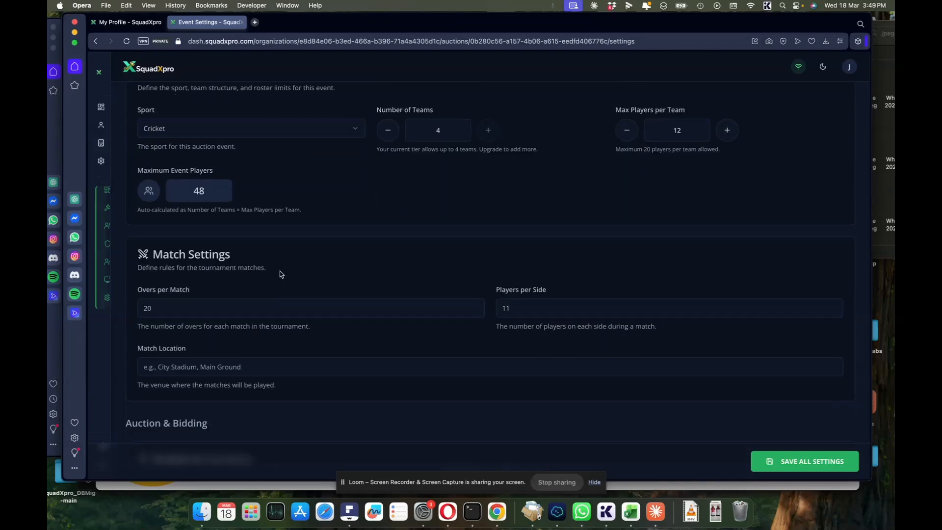
pyautogui.scroll(-2, 281, 274)
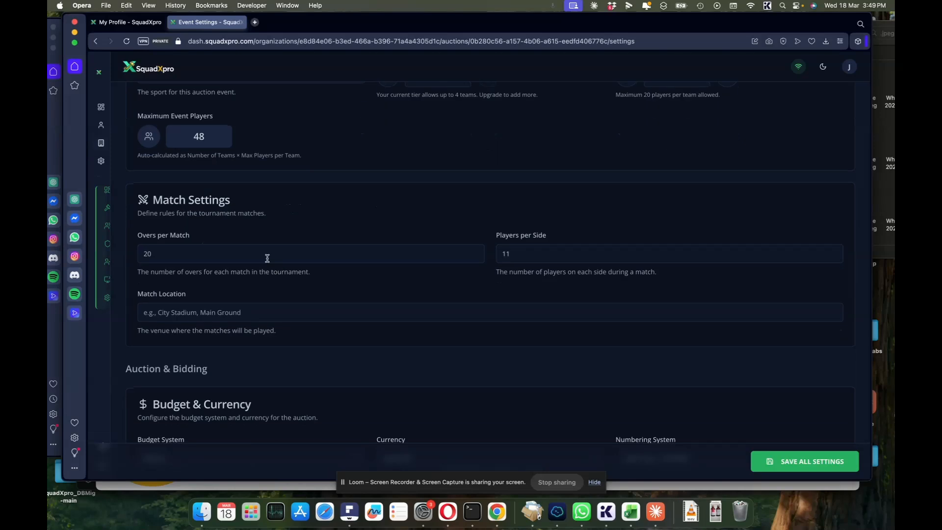
pyautogui.scroll(-2, 265, 217)
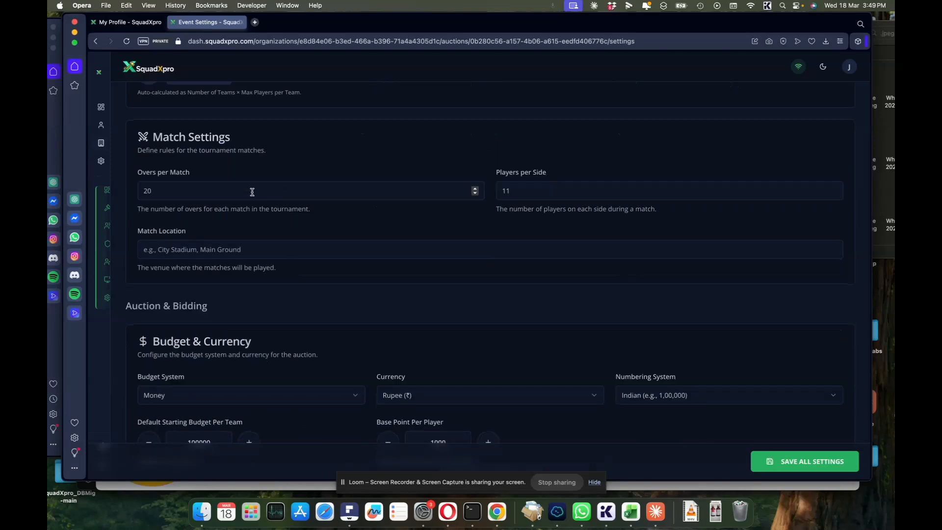
pyautogui.scroll(-2, 251, 192)
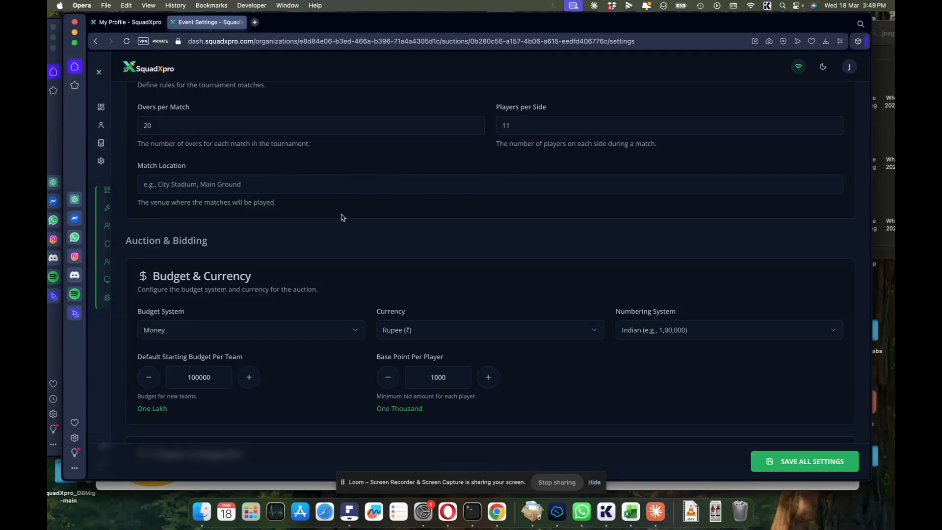
pyautogui.scroll(-2, 342, 217)
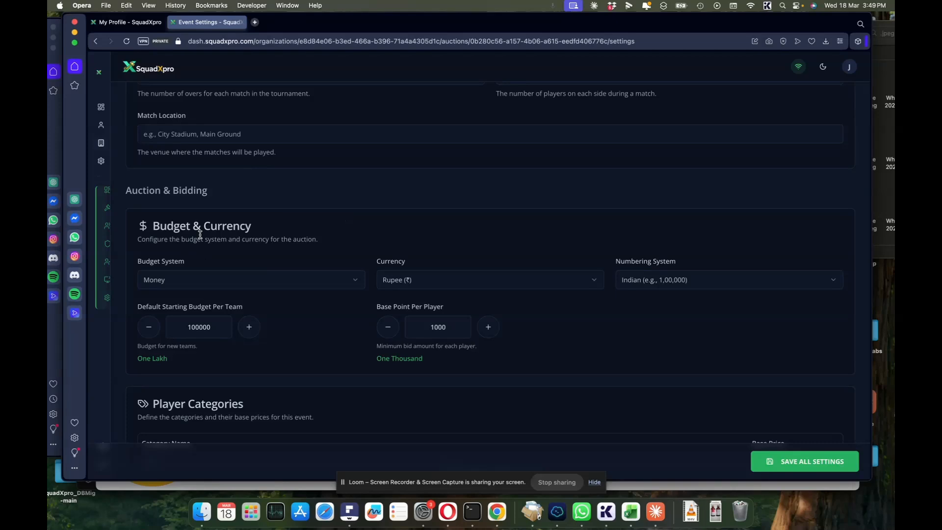
pyautogui.scroll(-2, 206, 244)
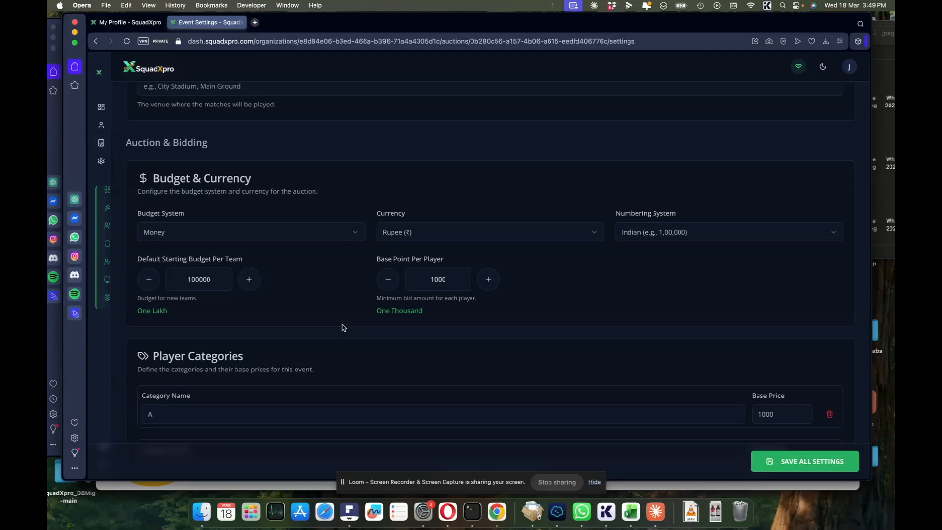
# - Switch the budget system to Points with symbol pts and a 1000 default budget per team
pyautogui.click(286, 239)
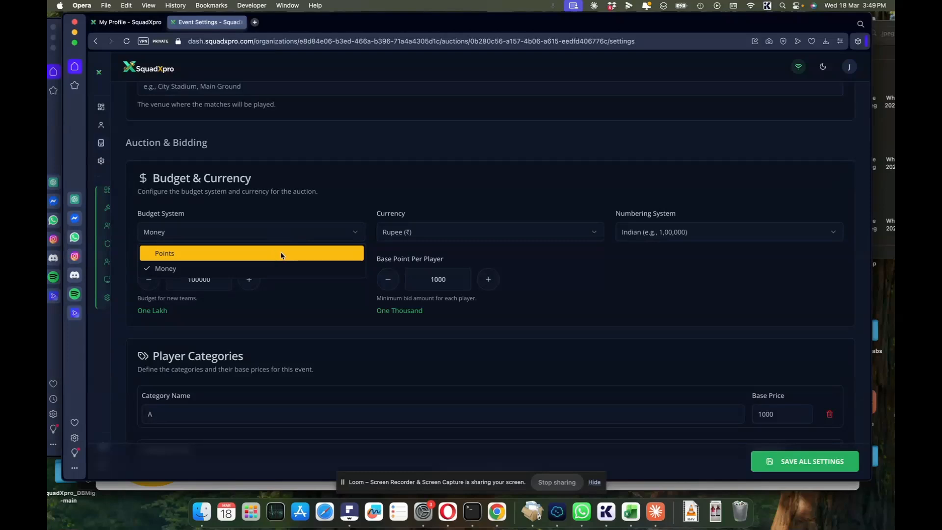
pyautogui.click(281, 254)
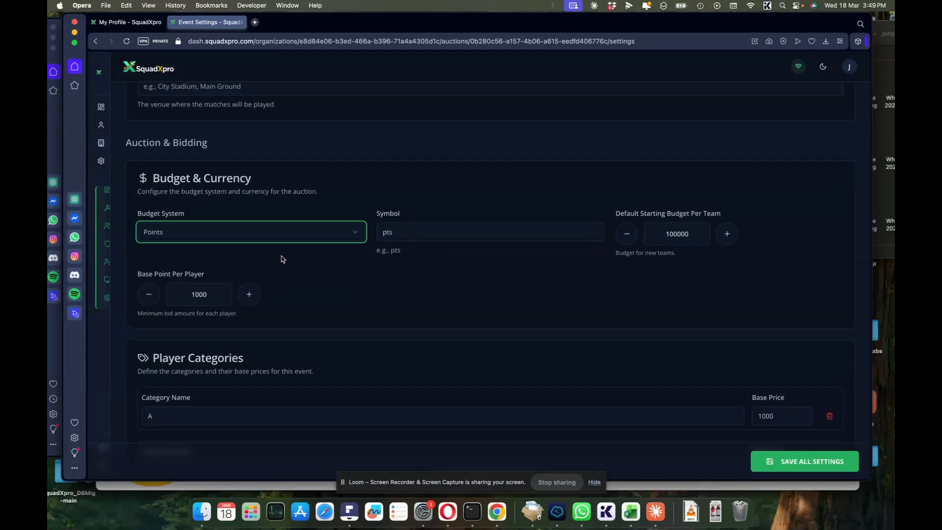
pyautogui.click(425, 234)
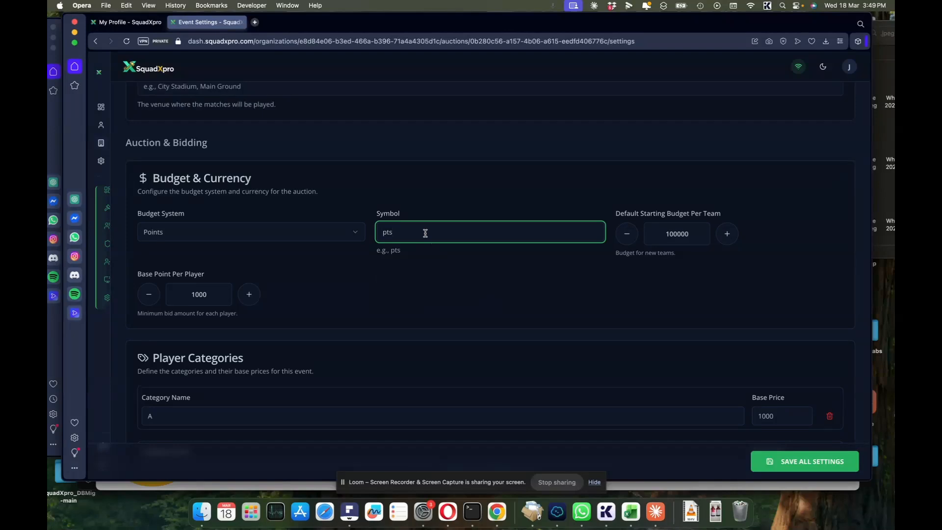
pyautogui.moveTo(403, 234); pyautogui.dragTo(374, 234)
pyautogui.doubleClick(678, 235)
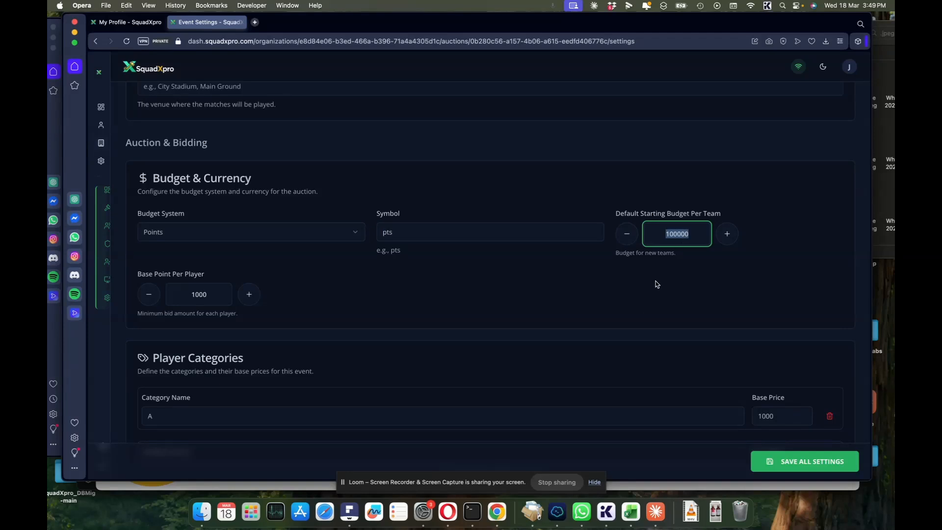
pyautogui.write('1000')
# - Set the budget system back to Money in Rupees with Indian numbering
pyautogui.scroll(-1, 321, 275)
pyautogui.click(301, 214)
pyautogui.click(298, 249)
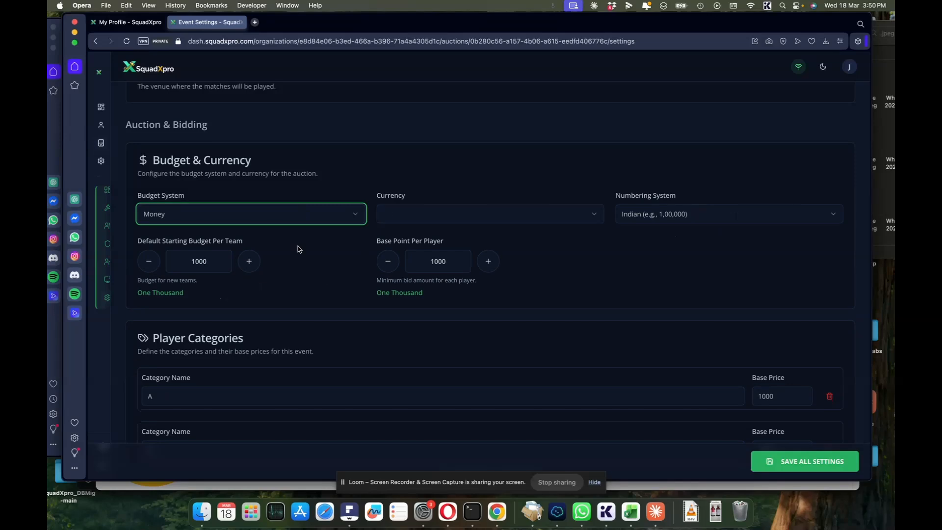
pyautogui.click(427, 217)
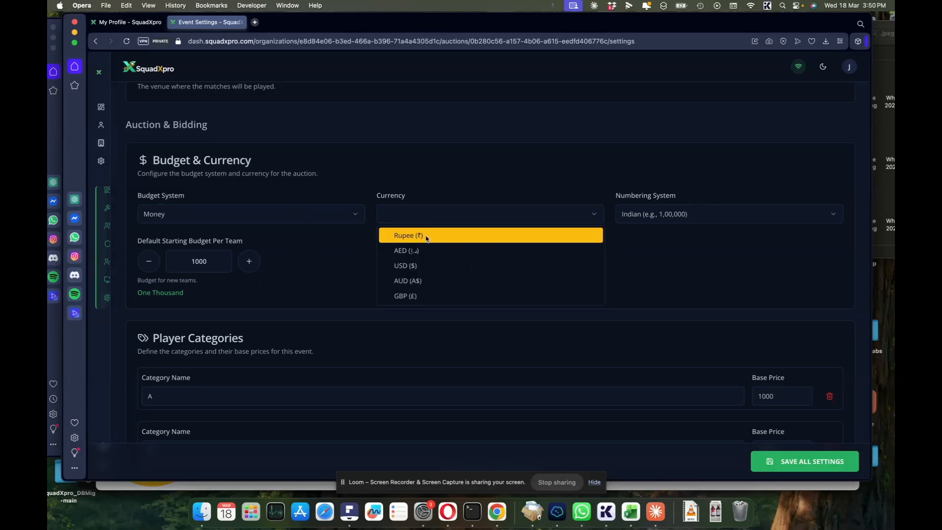
pyautogui.click(455, 237)
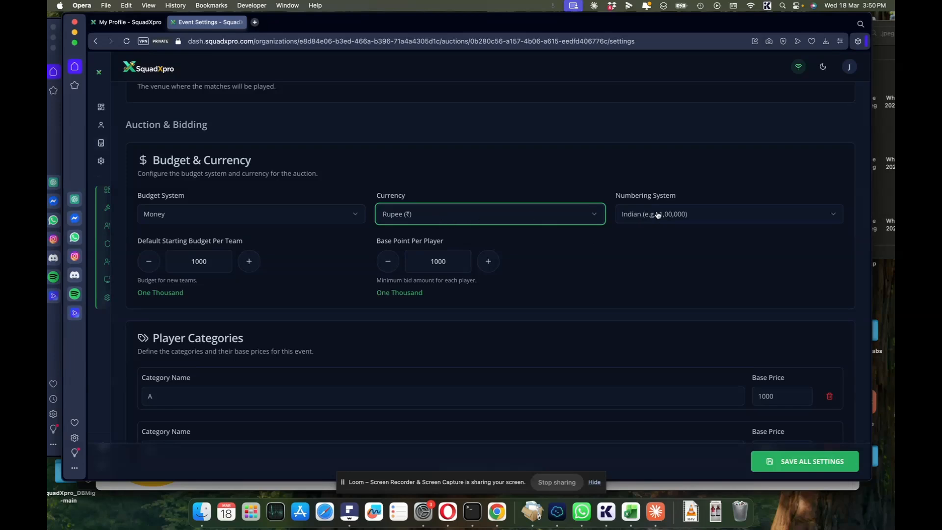
pyautogui.click(678, 219)
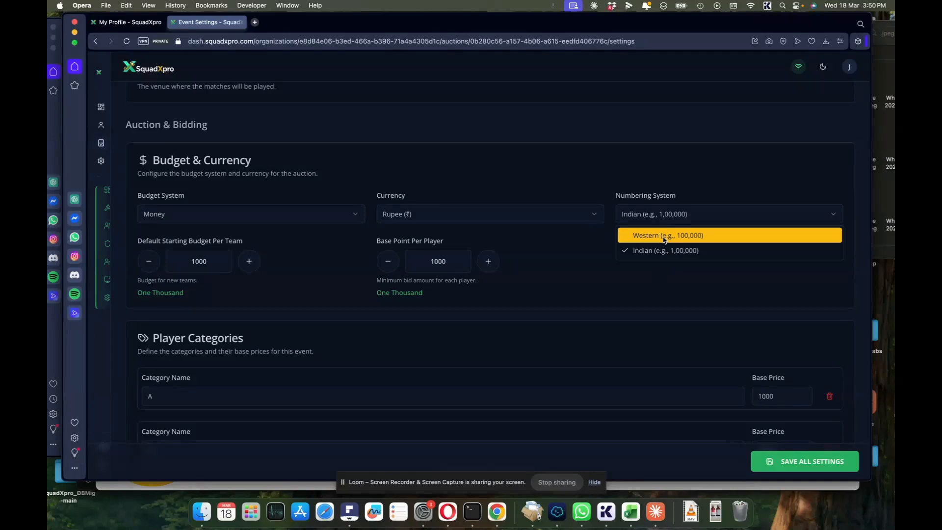
pyautogui.click(555, 288)
# - Scroll down past Player Categories to the Bidding Increments section
pyautogui.scroll(-3, 557, 289)
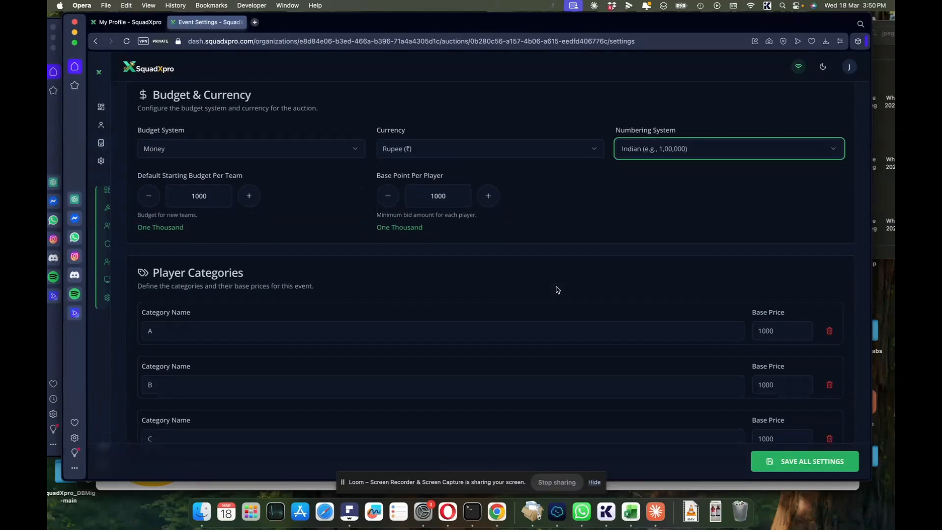
pyautogui.scroll(-2, 556, 288)
pyautogui.scroll(-2, 257, 250)
pyautogui.scroll(-2, 257, 251)
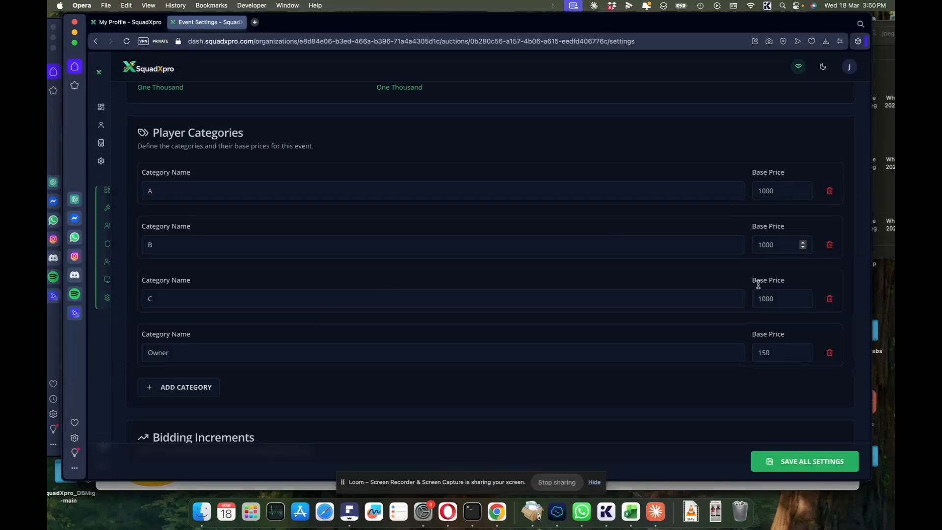
pyautogui.scroll(-4, 474, 379)
pyautogui.scroll(-2, 474, 378)
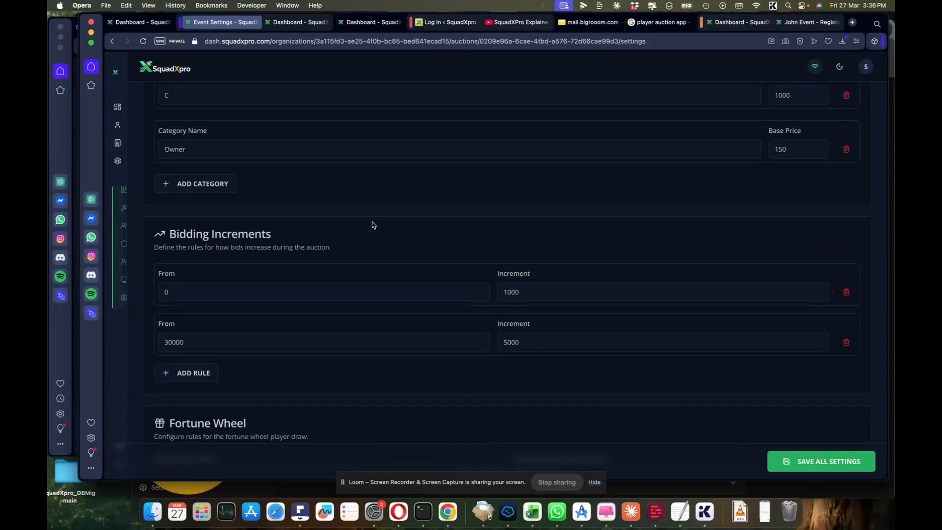
# - Add a third bidding increment rule starting from 100000
pyautogui.scroll(-1, 372, 225)
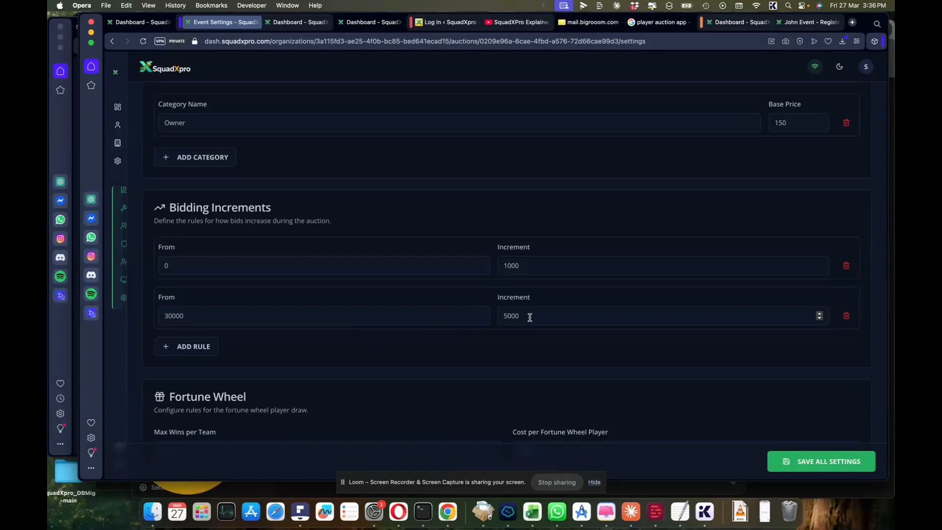
pyautogui.scroll(-2, 387, 332)
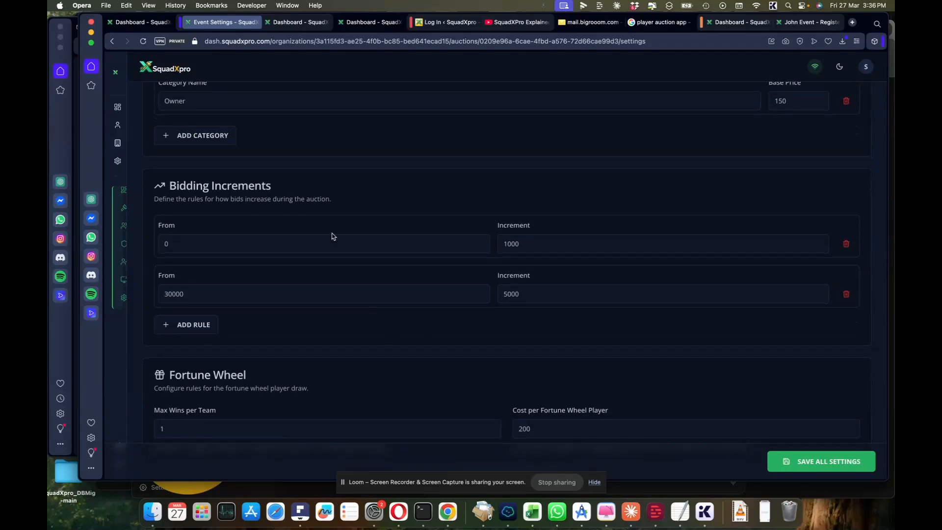
pyautogui.click(187, 326)
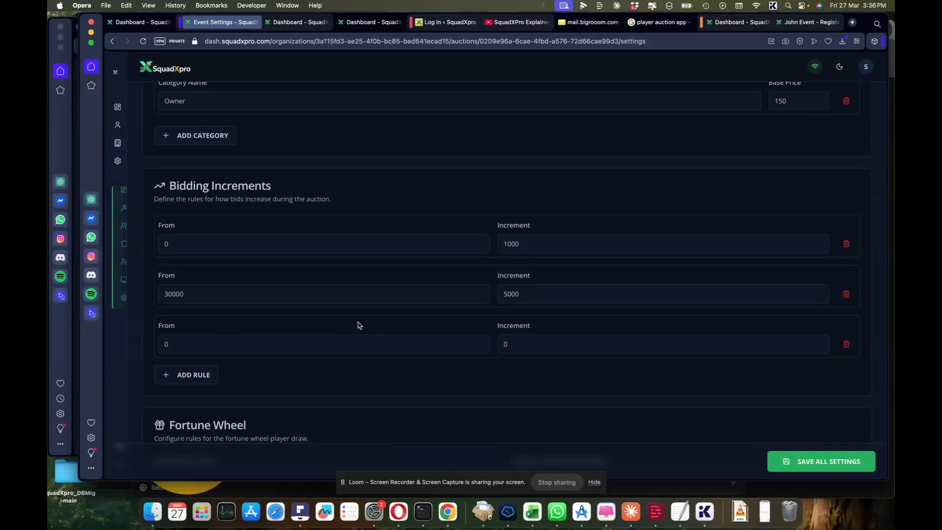
pyautogui.click(316, 351)
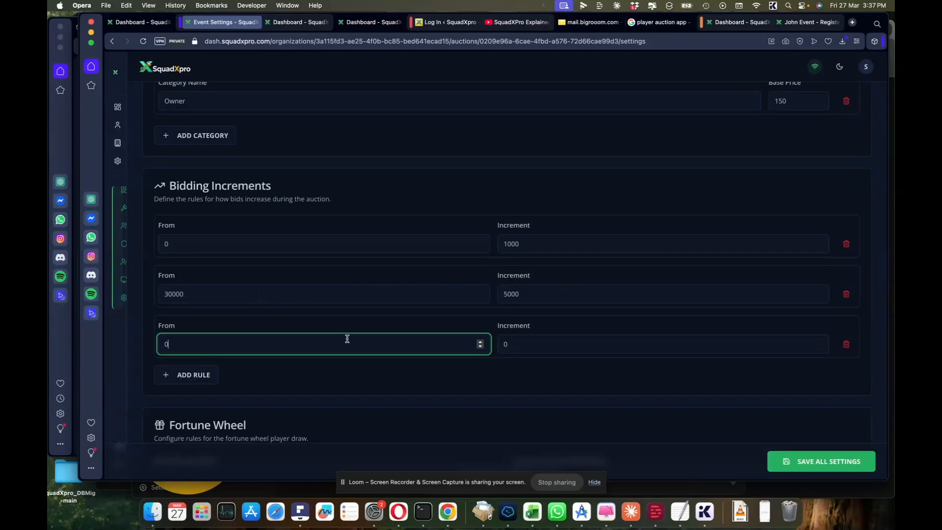
pyautogui.write('100000')
pyautogui.click(166, 344)
# - Set the third rule's increment to 10000
pyautogui.click(526, 350)
pyautogui.write('10')
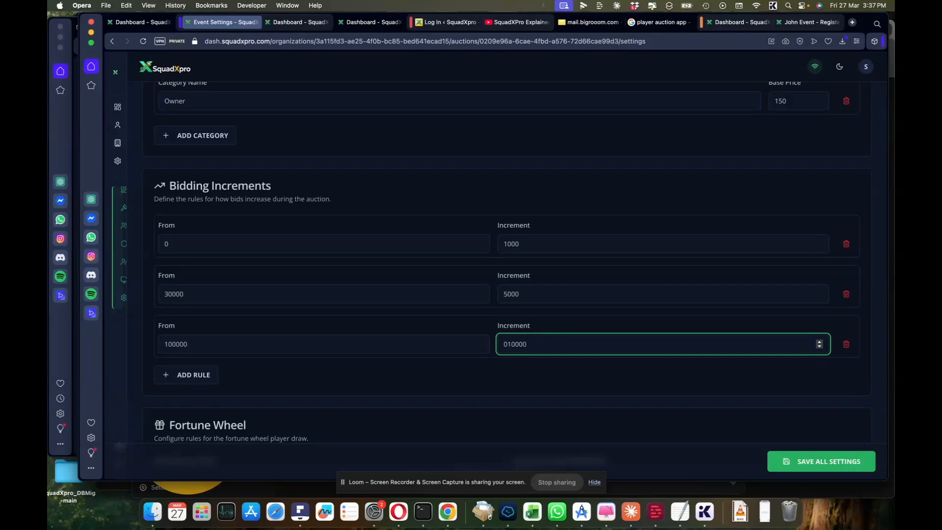
pyautogui.click(450, 362)
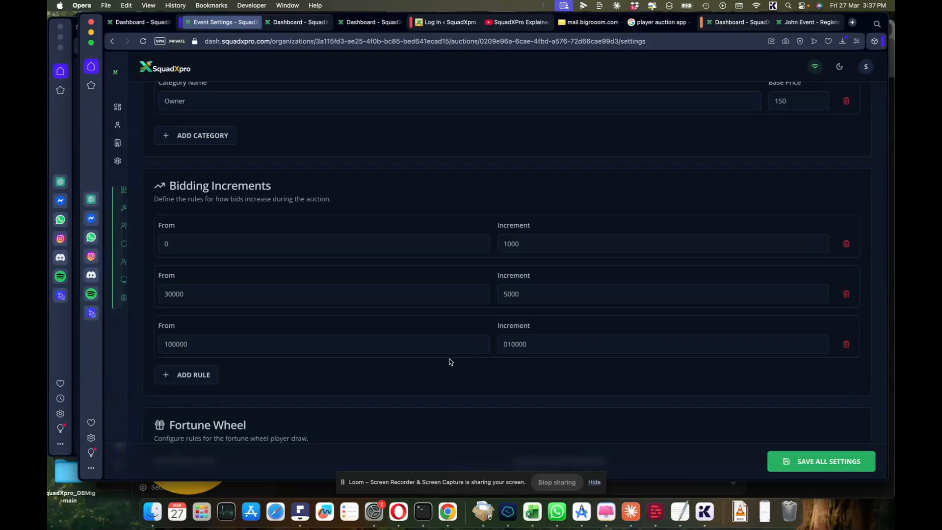
pyautogui.click(508, 346)
pyautogui.press('BackSpace')
pyautogui.scroll(-5, 427, 349)
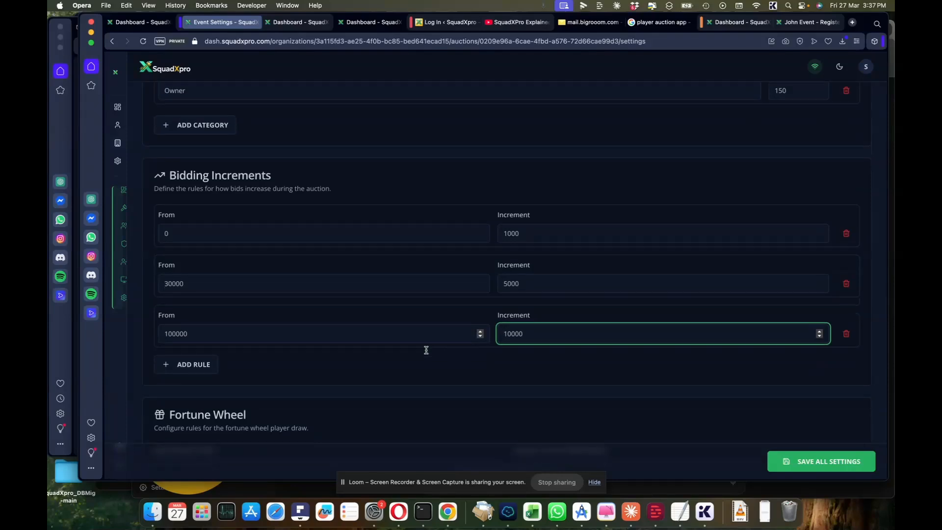
pyautogui.scroll(-1, 427, 353)
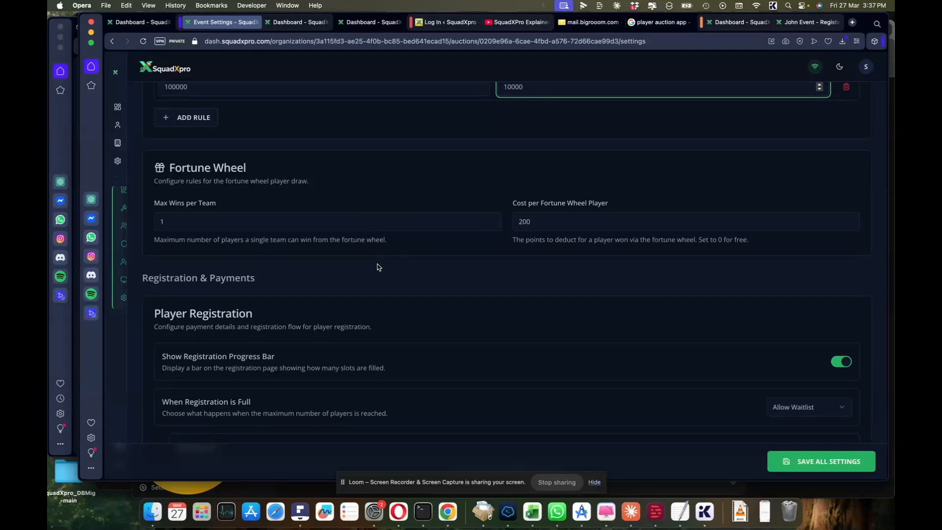
pyautogui.scroll(-2, 378, 267)
pyautogui.scroll(-4, 378, 267)
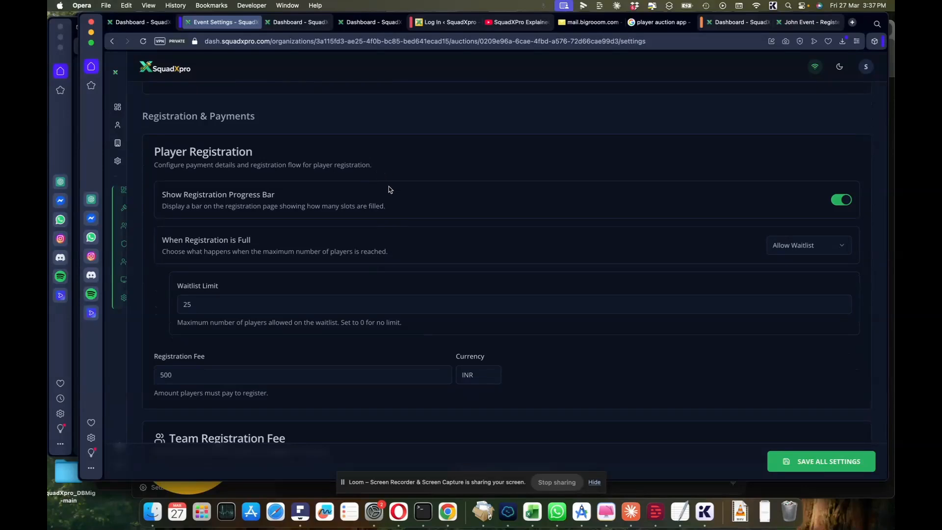
pyautogui.scroll(-1, 389, 188)
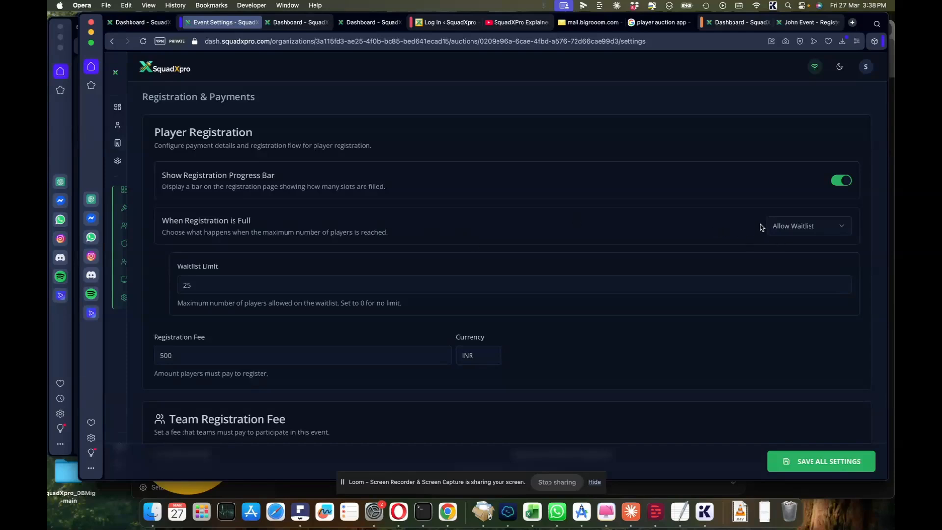
pyautogui.click(789, 226)
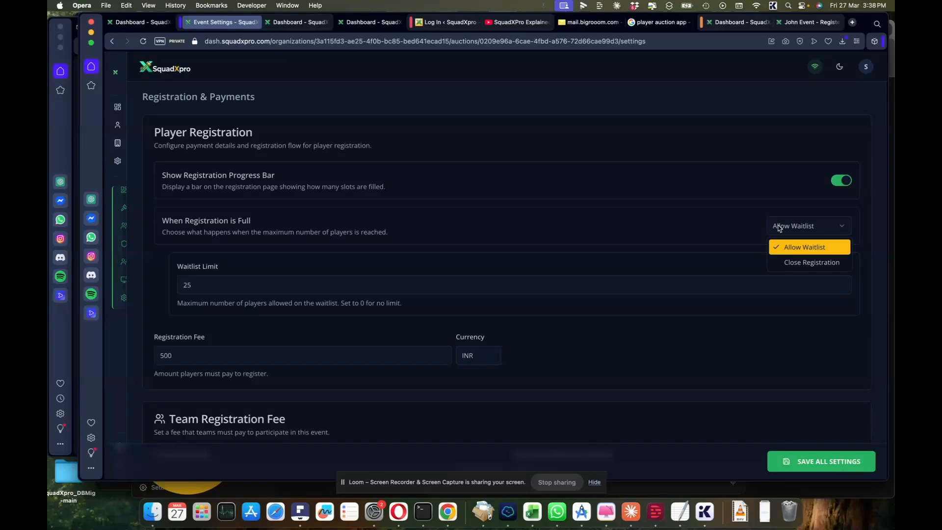
pyautogui.click(780, 227)
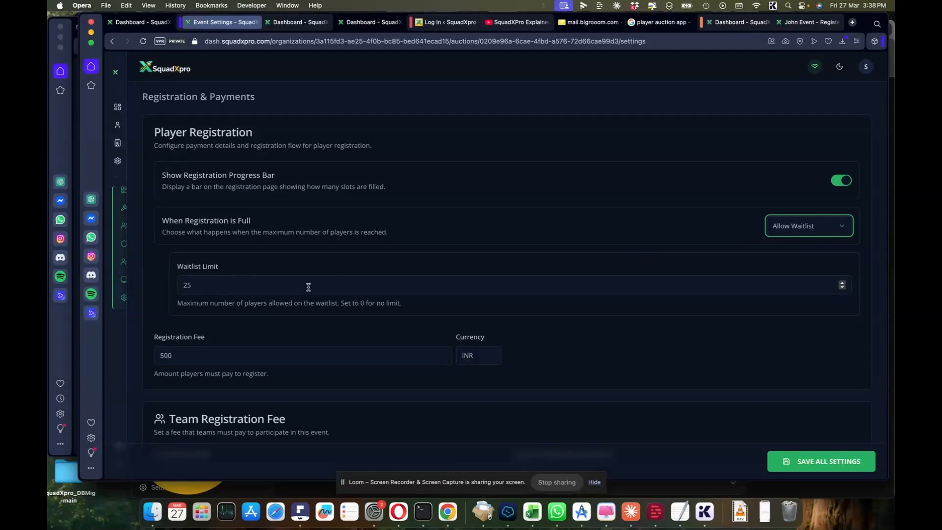
pyautogui.scroll(-3, 193, 289)
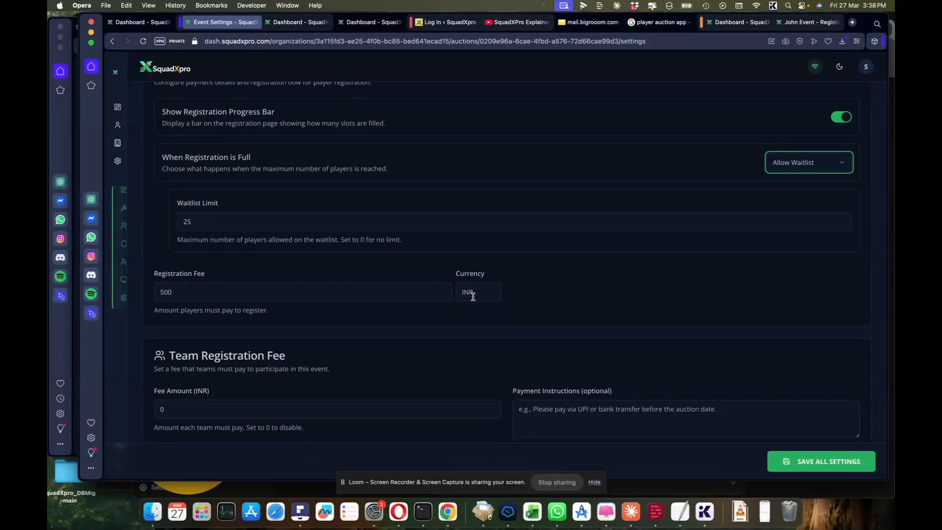
pyautogui.scroll(-3, 421, 316)
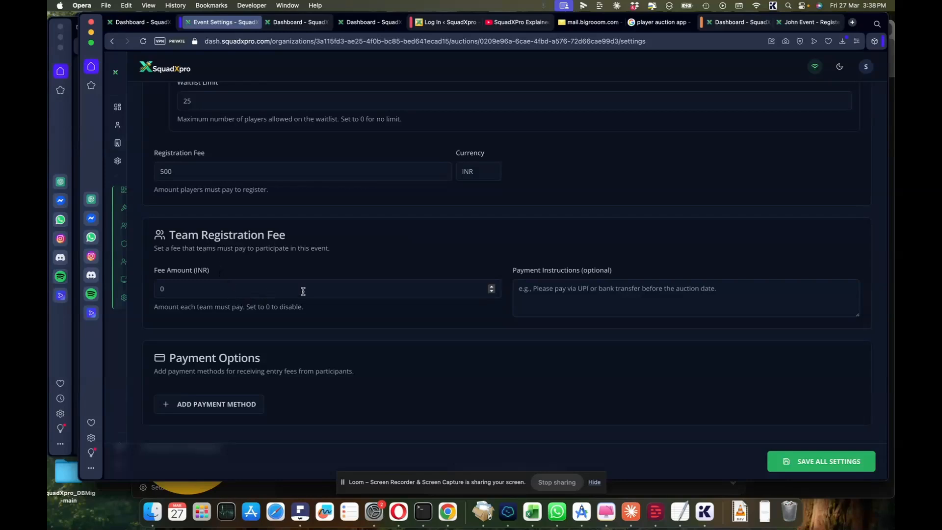
pyautogui.scroll(-5, 544, 299)
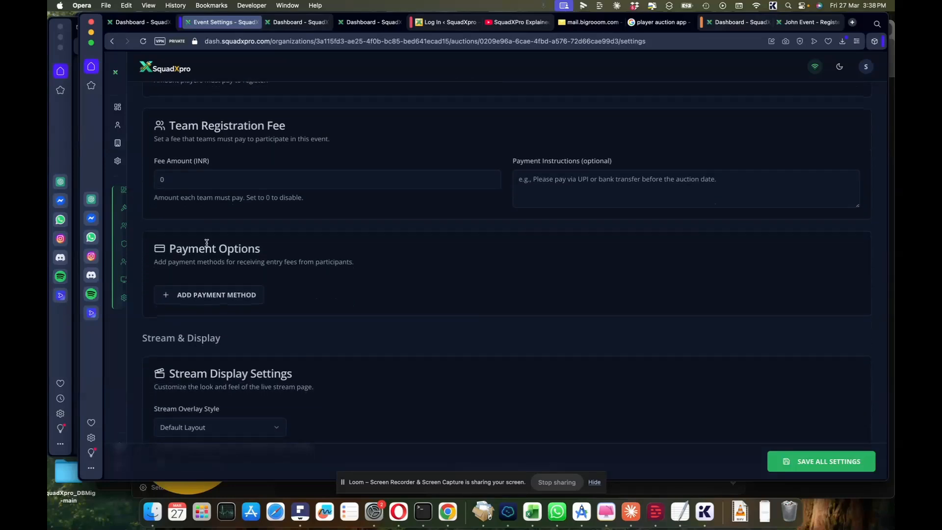
pyautogui.click(219, 300)
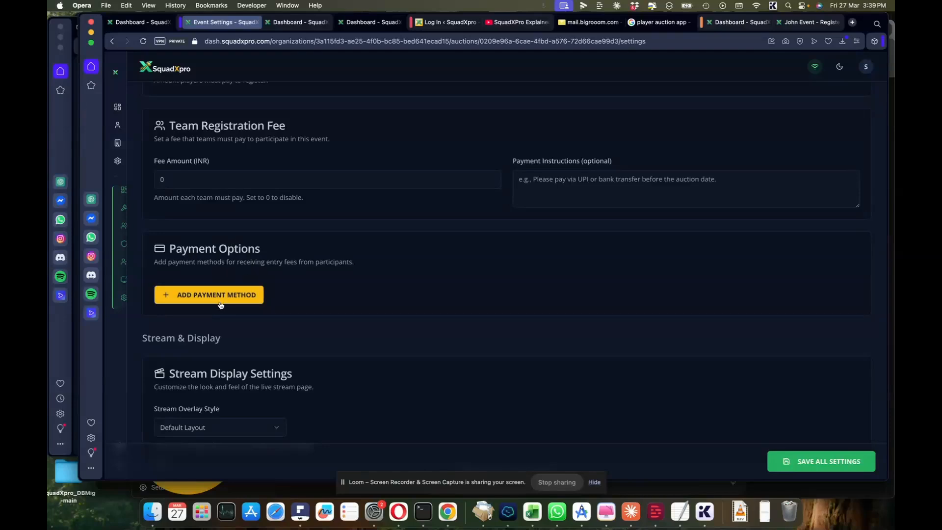
pyautogui.click(245, 297)
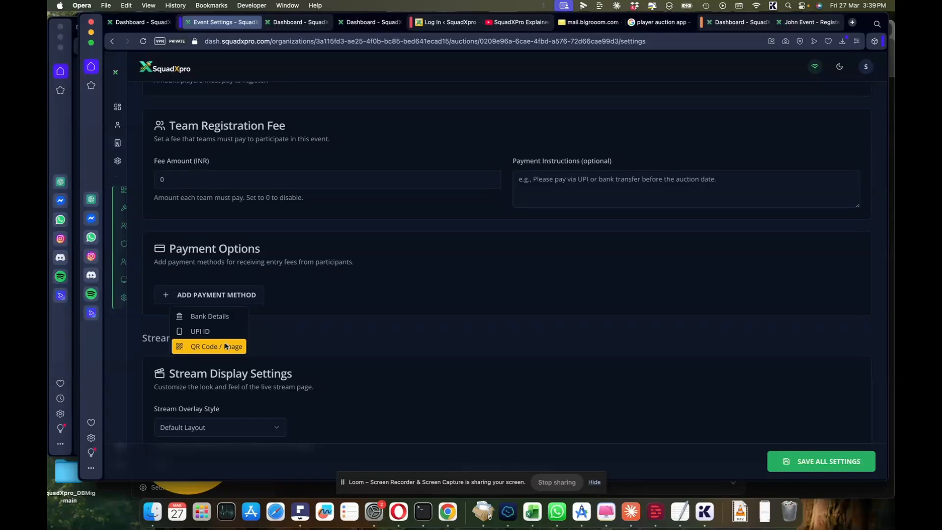
pyautogui.click(302, 317)
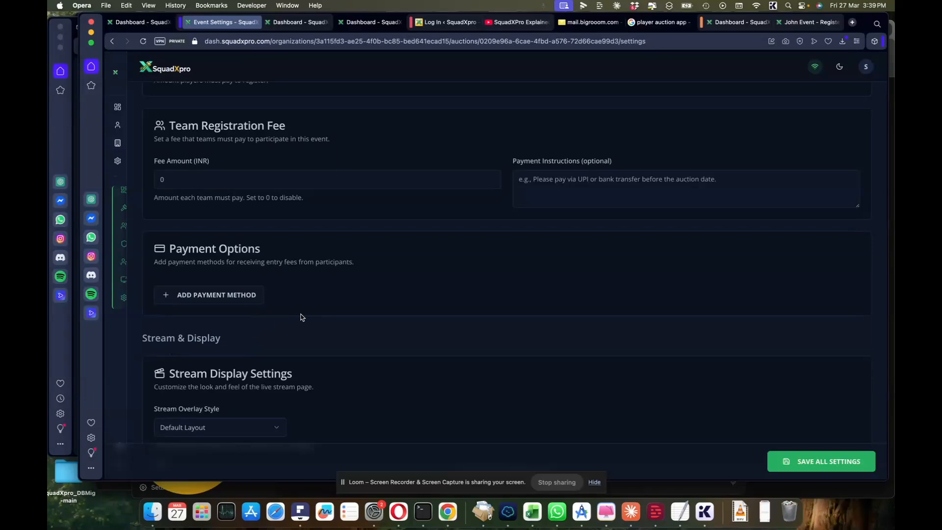
pyautogui.scroll(-3, 302, 317)
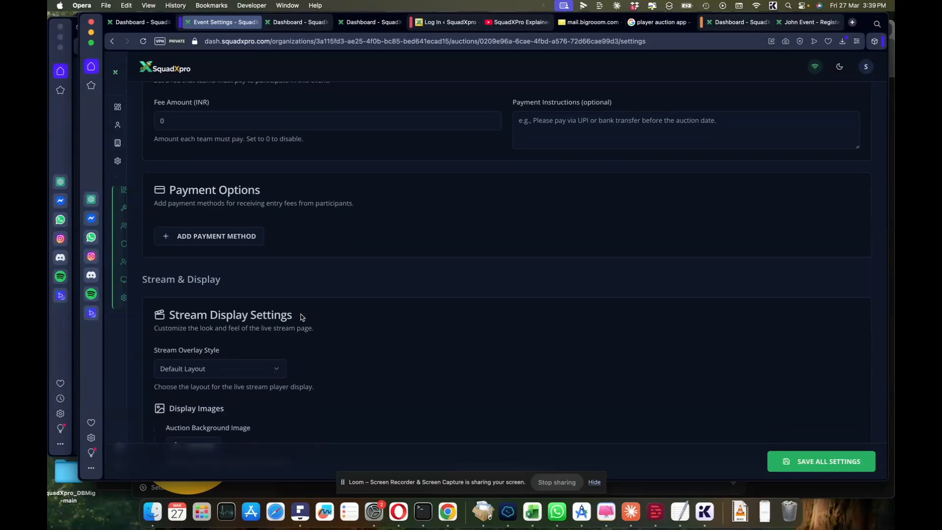
pyautogui.scroll(-1, 302, 317)
pyautogui.scroll(-1, 302, 317)
pyautogui.scroll(-3, 302, 318)
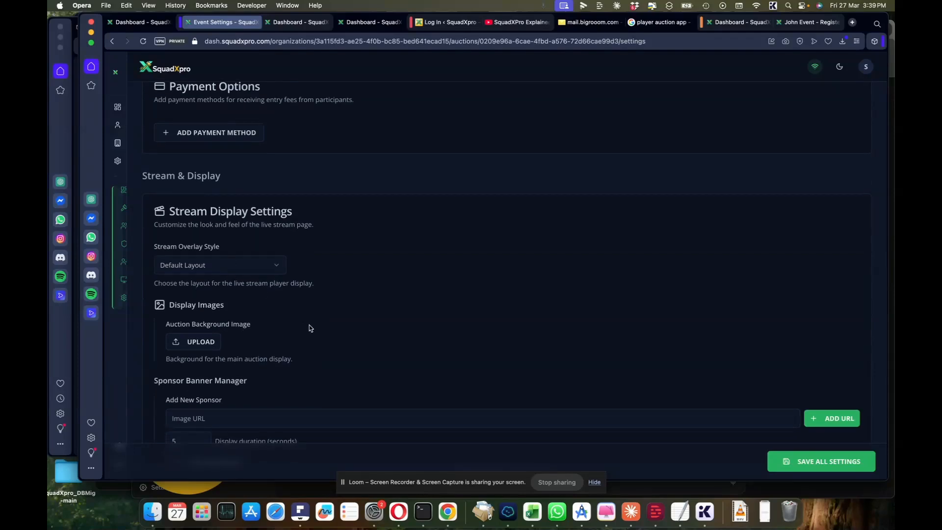
pyautogui.scroll(-2, 309, 325)
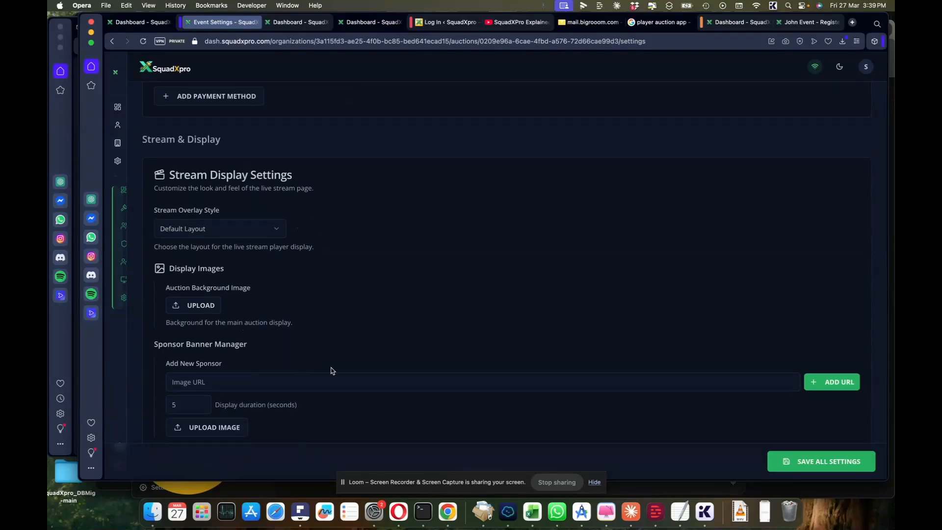
pyautogui.scroll(10, 412, 340)
pyautogui.scroll(-5, 411, 340)
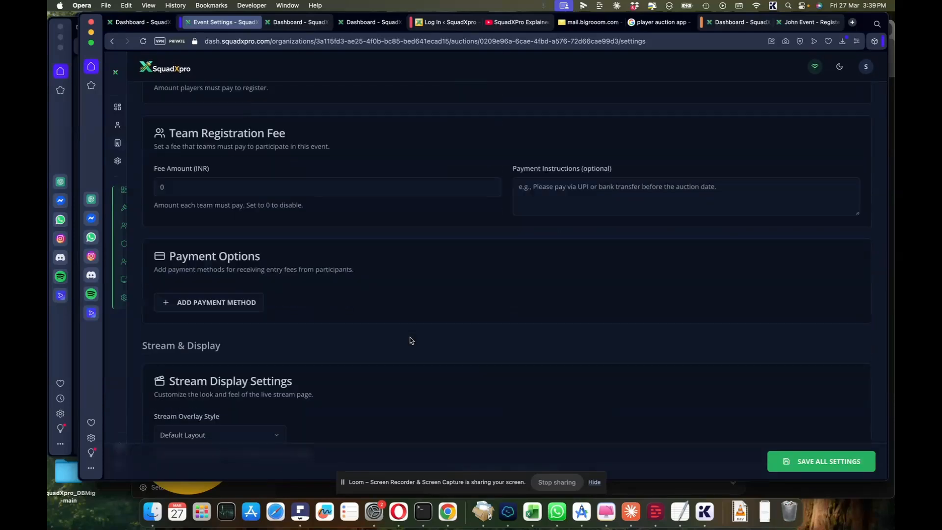
pyautogui.scroll(1, 462, 250)
pyautogui.scroll(-5, 462, 253)
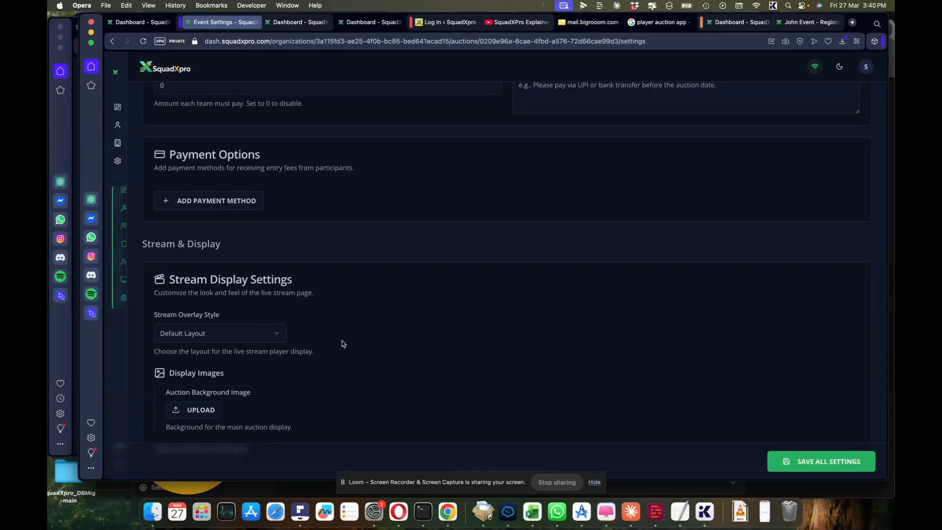
pyautogui.scroll(-1, 344, 344)
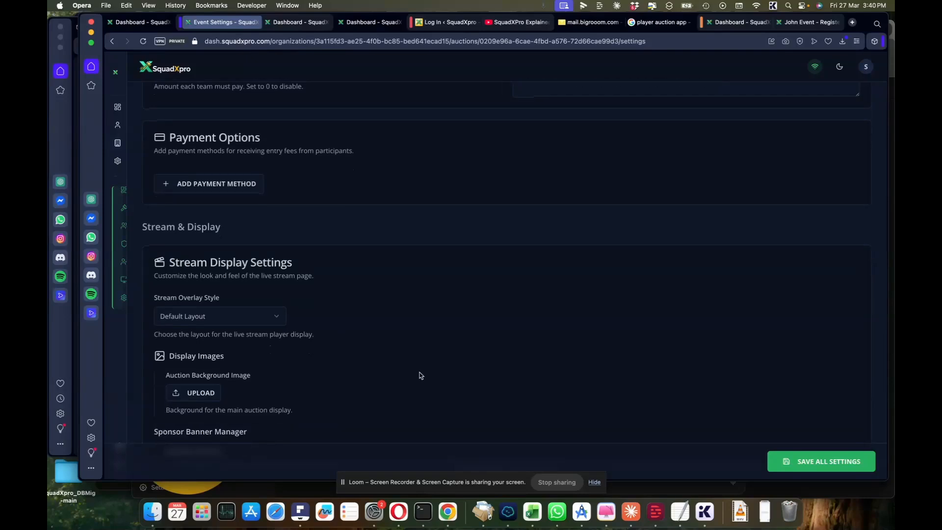